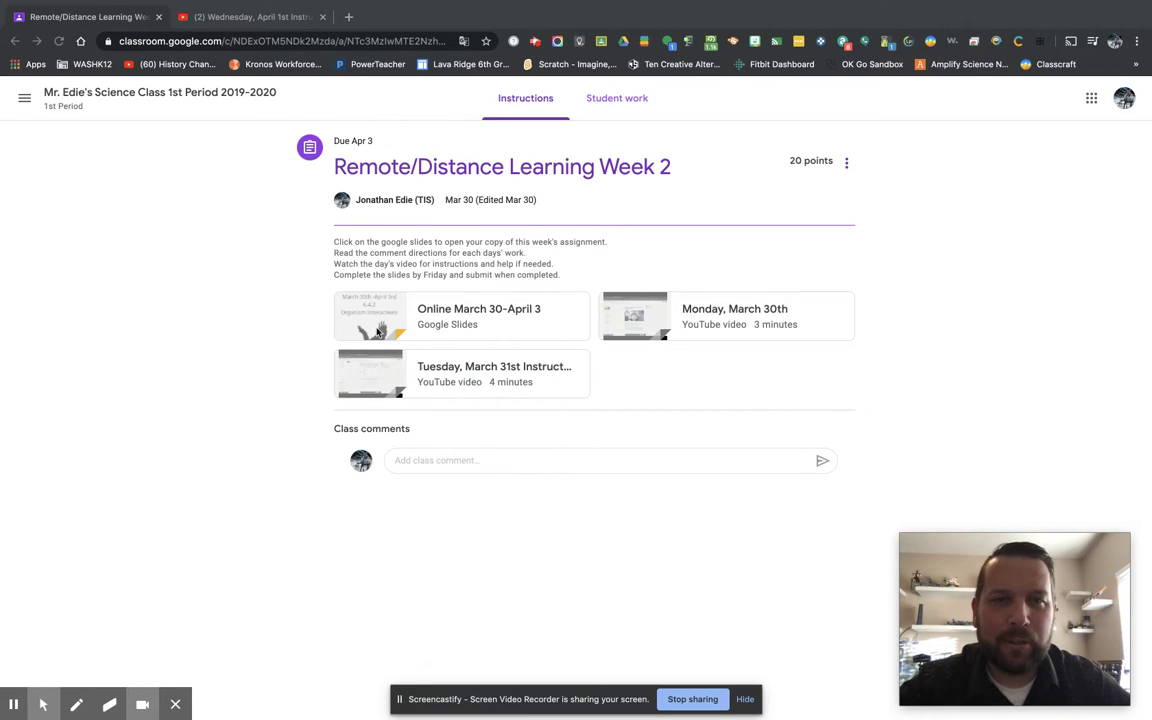
Step: Open the 'Online March 30-April 3' Slides attachment from the Week 2 Classroom assignment
left_click(503, 314)
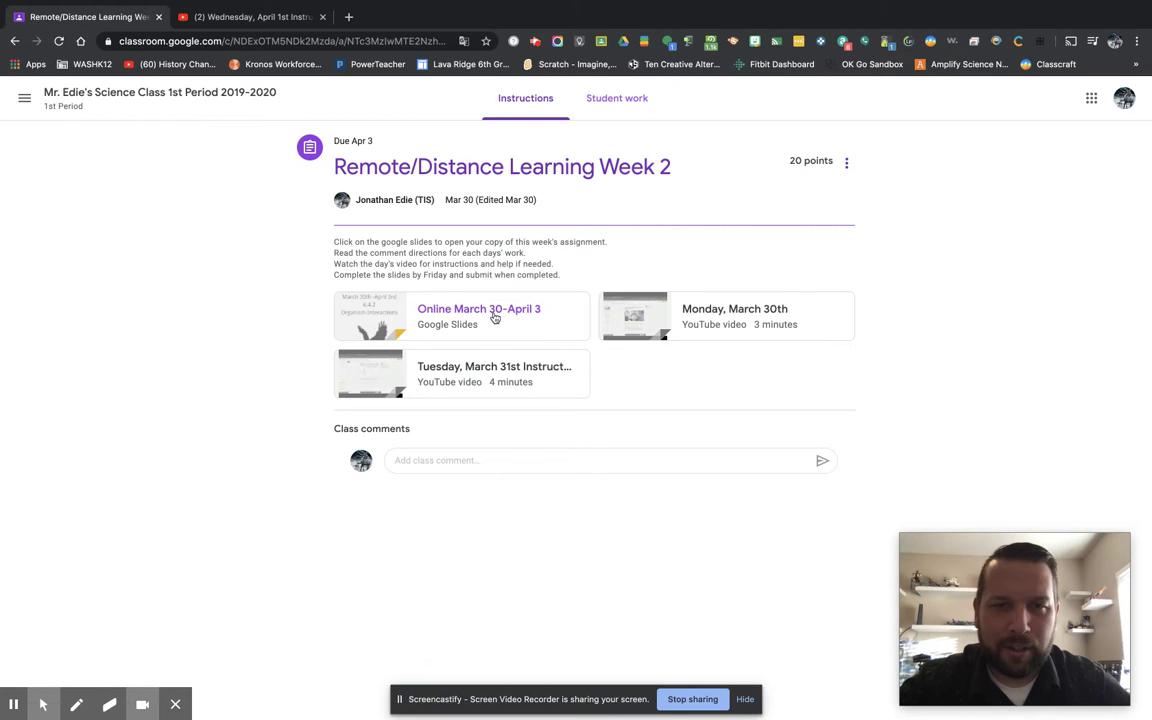
left_click(501, 316)
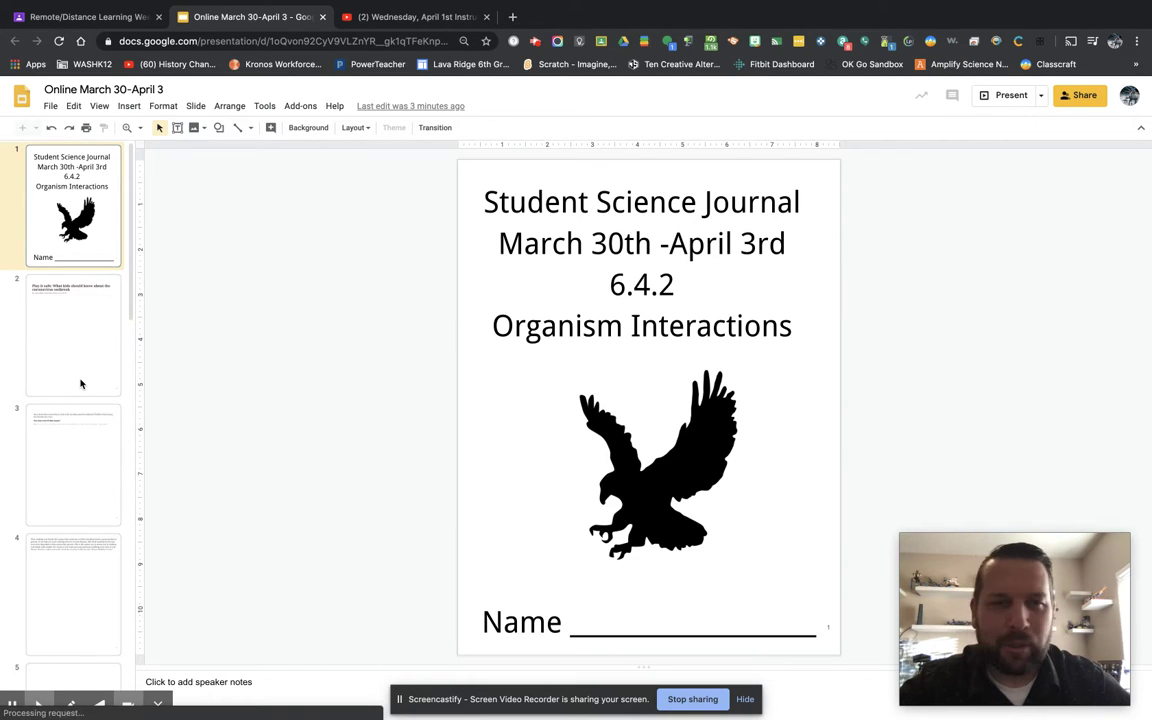
Step: Scroll the filmstrip down and select slide 10, 'Episode #3 - Lemmings and Snowy Owls'
scroll(81, 384, "down", 3)
scroll(81, 384, "down", 8)
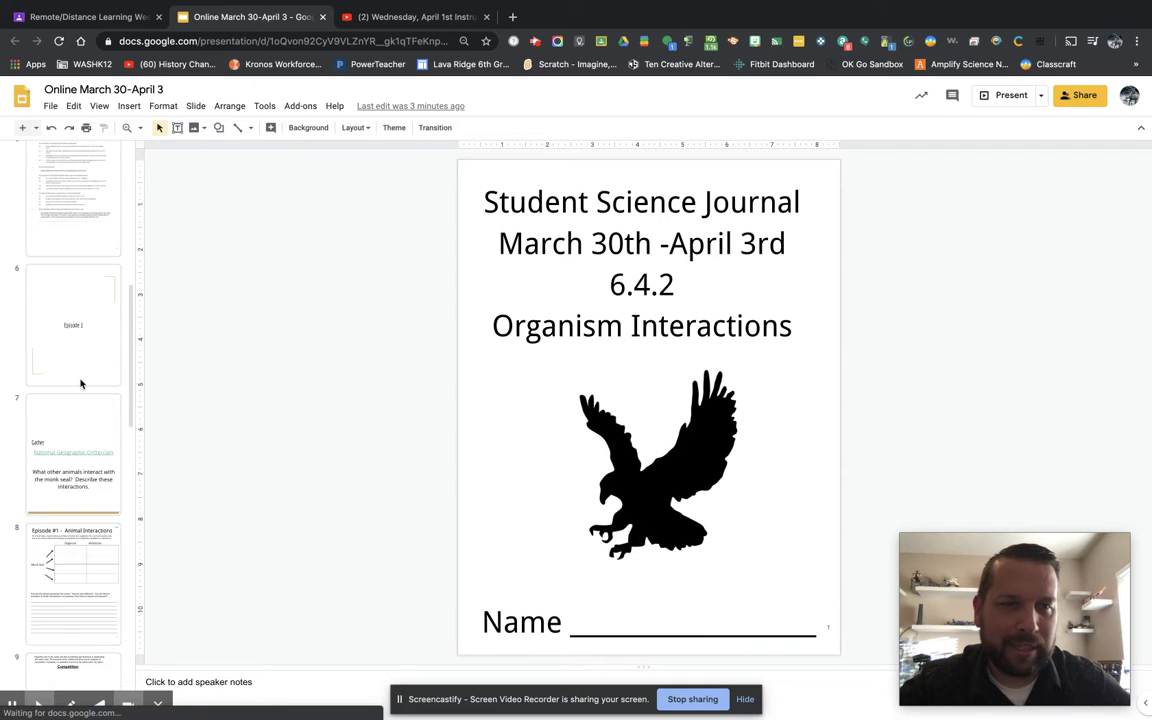
scroll(81, 384, "down", 3)
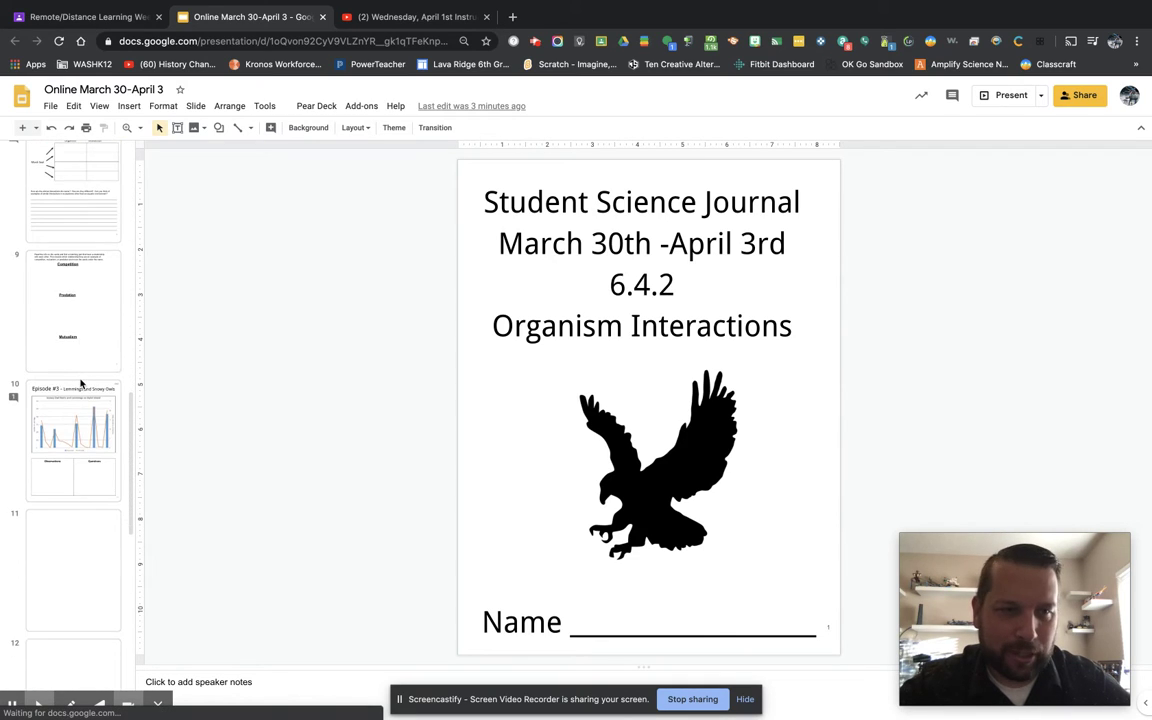
left_click(83, 343)
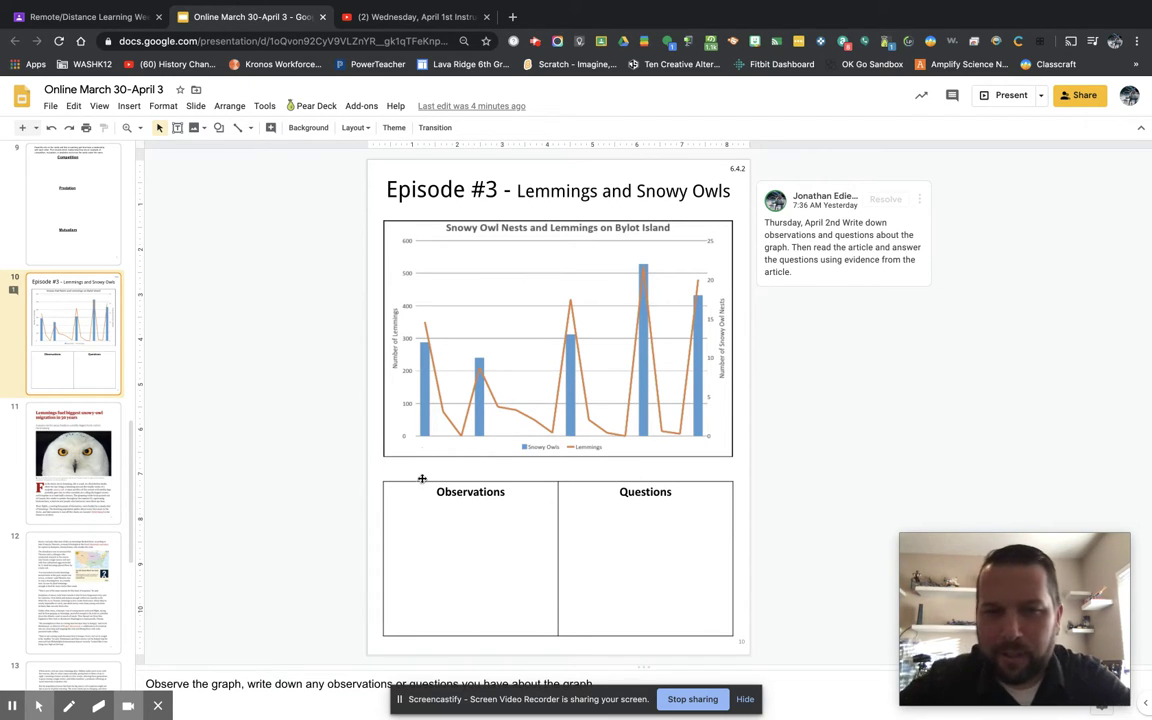
left_click(402, 505)
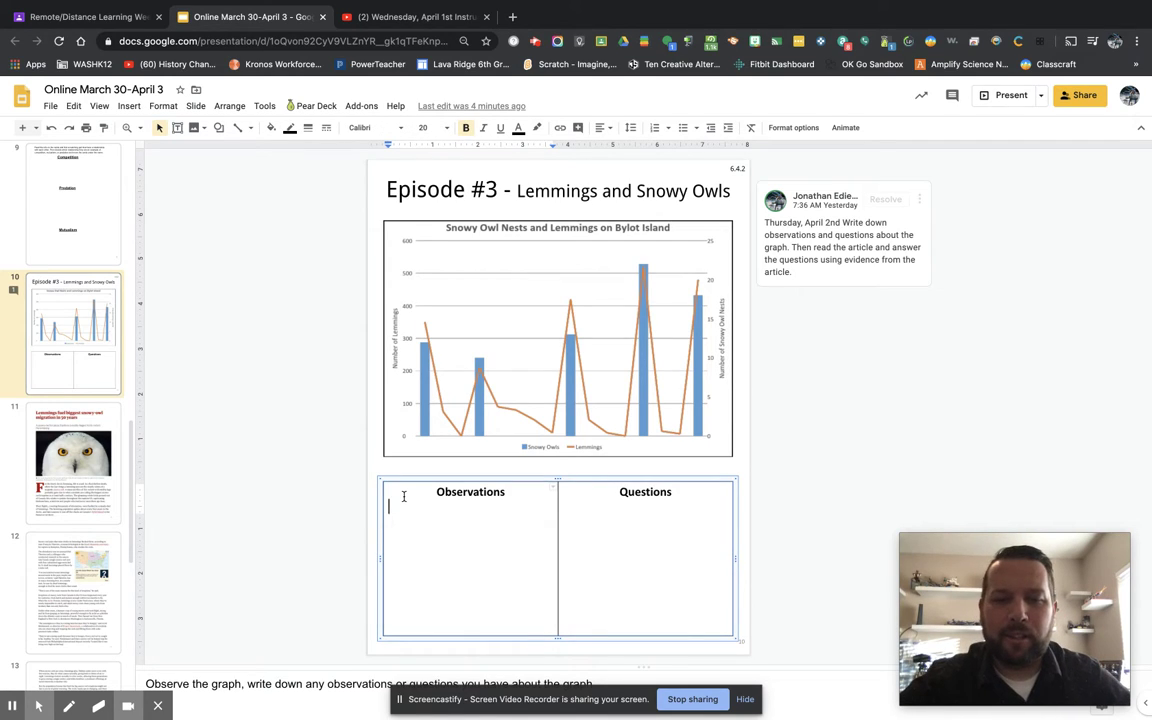
type("Type ")
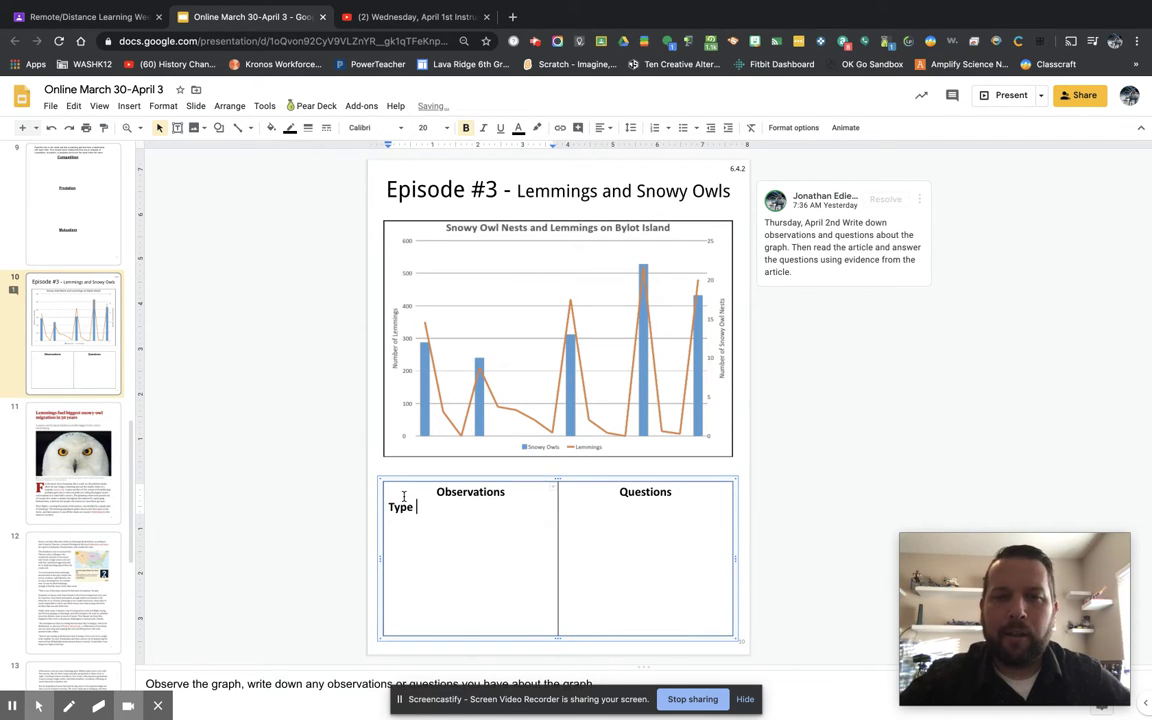
type("in your os")
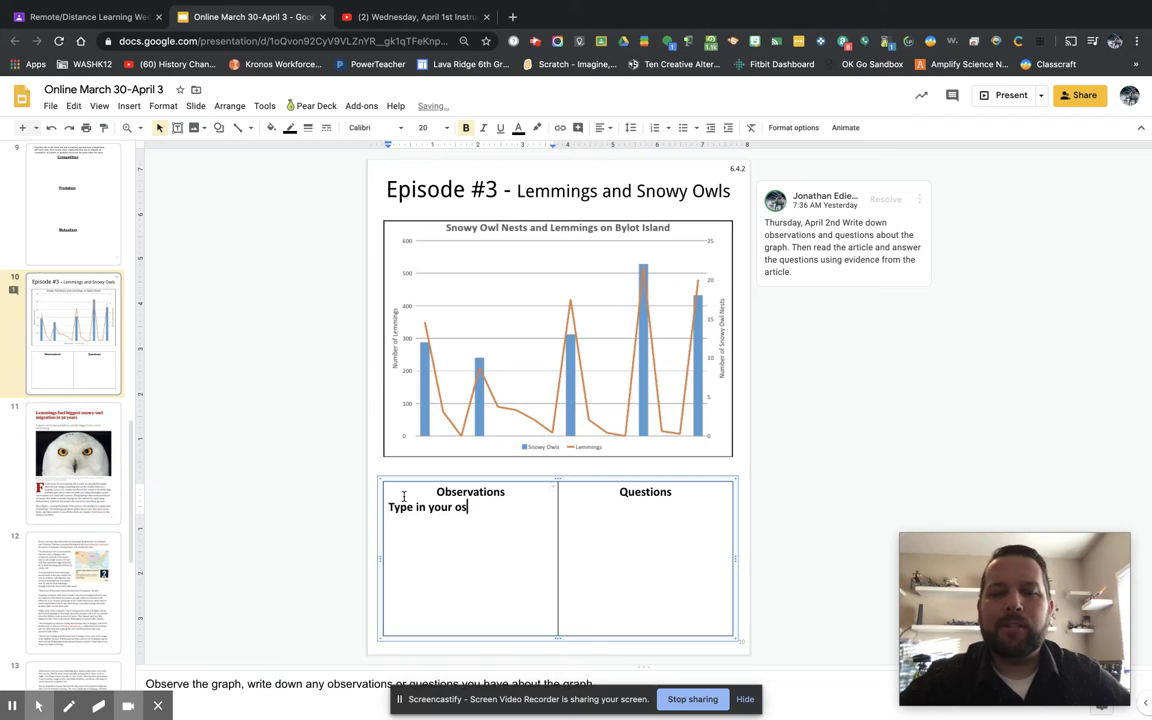
type("ervatio")
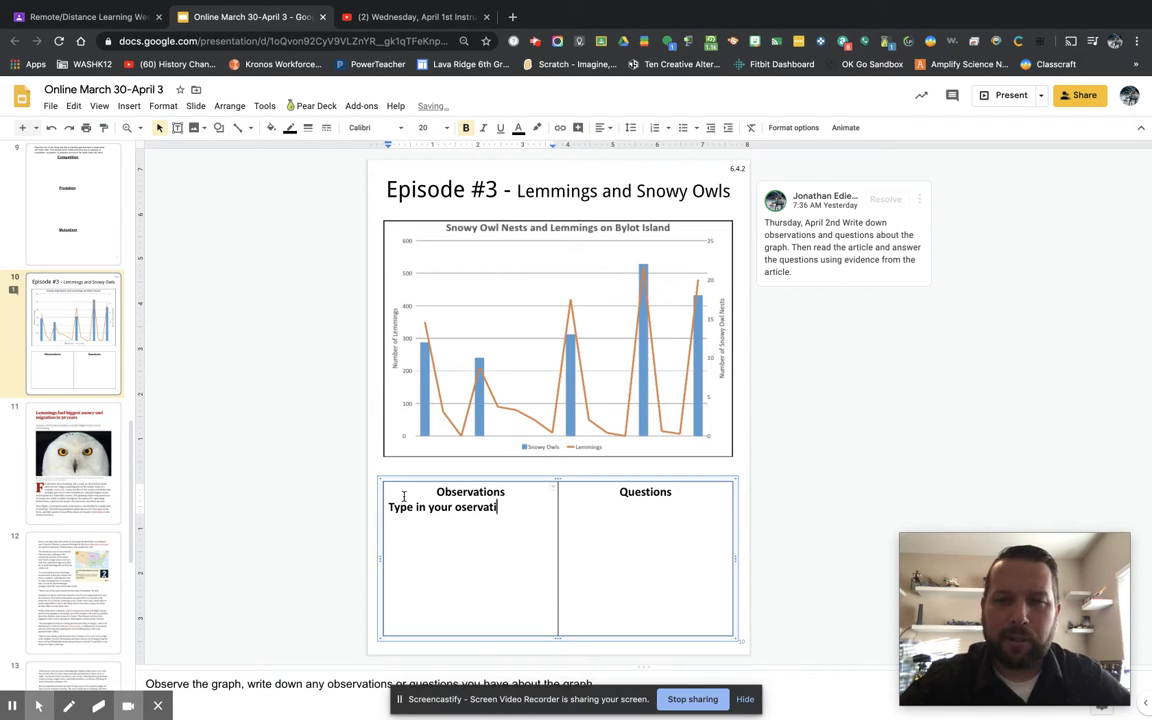
key("BackSpace")
key("BackSpace")
key("BackSpace")
key("BackSpace")
key("BackSpace")
key("BackSpace")
type("se")
key("BackSpace")
key("BackSpace")
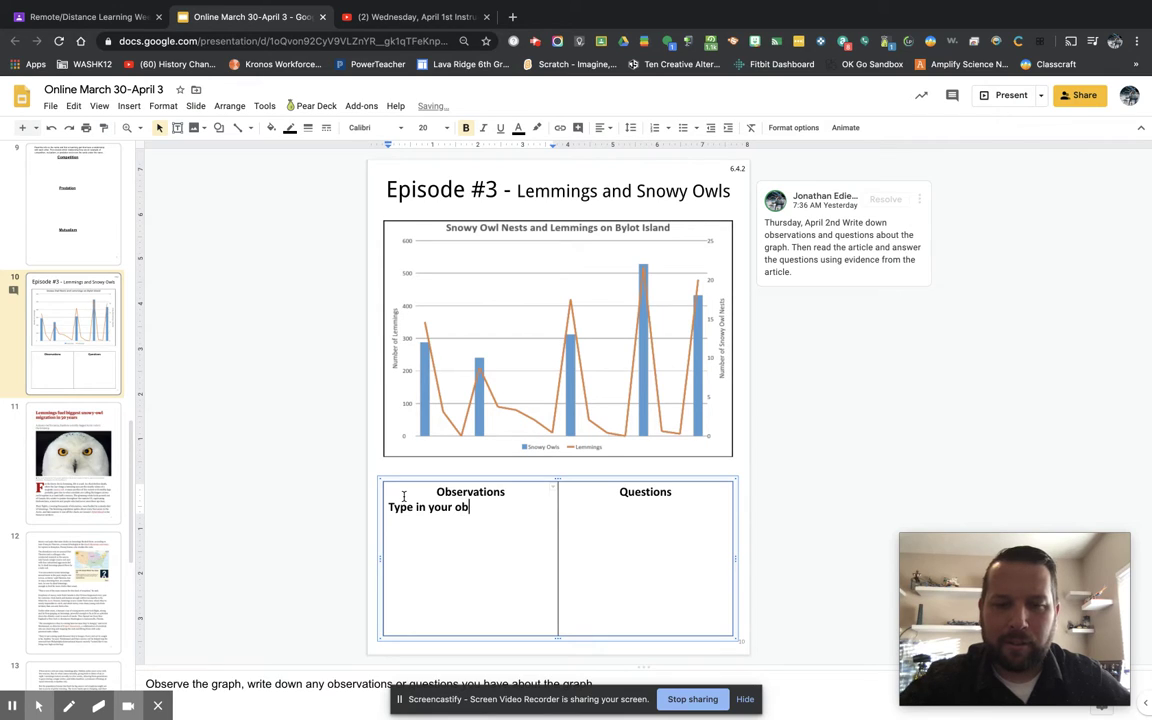
type("servations")
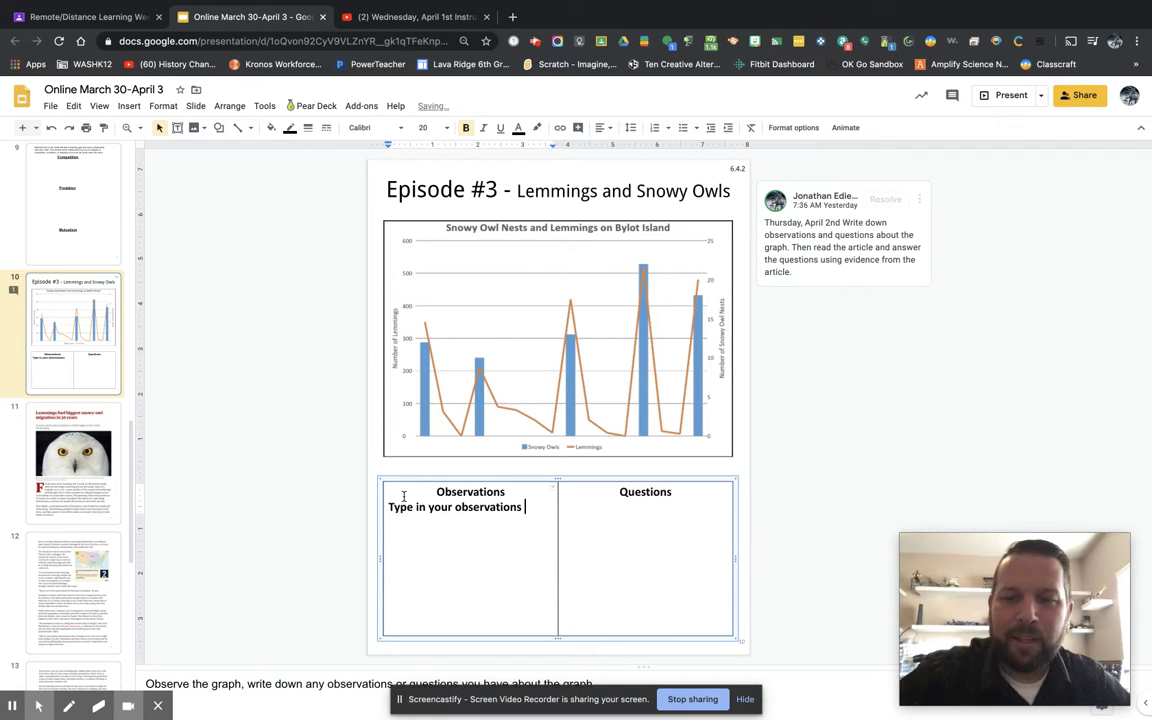
key("BackSpace")
key("BackSpace")
key("BackSpace")
key("BackSpace")
key("BackSpace")
key("BackSpace")
key("BackSpace")
key("BackSpace")
key("BackSpace")
key("BackSpace")
key("BackSpace")
key("BackSpace")
key("BackSpace")
key("BackSpace")
key("BackSpace")
key("BackSpace")
key("BackSpace")
key("BackSpace")
key("BackSpace")
key("BackSpace")
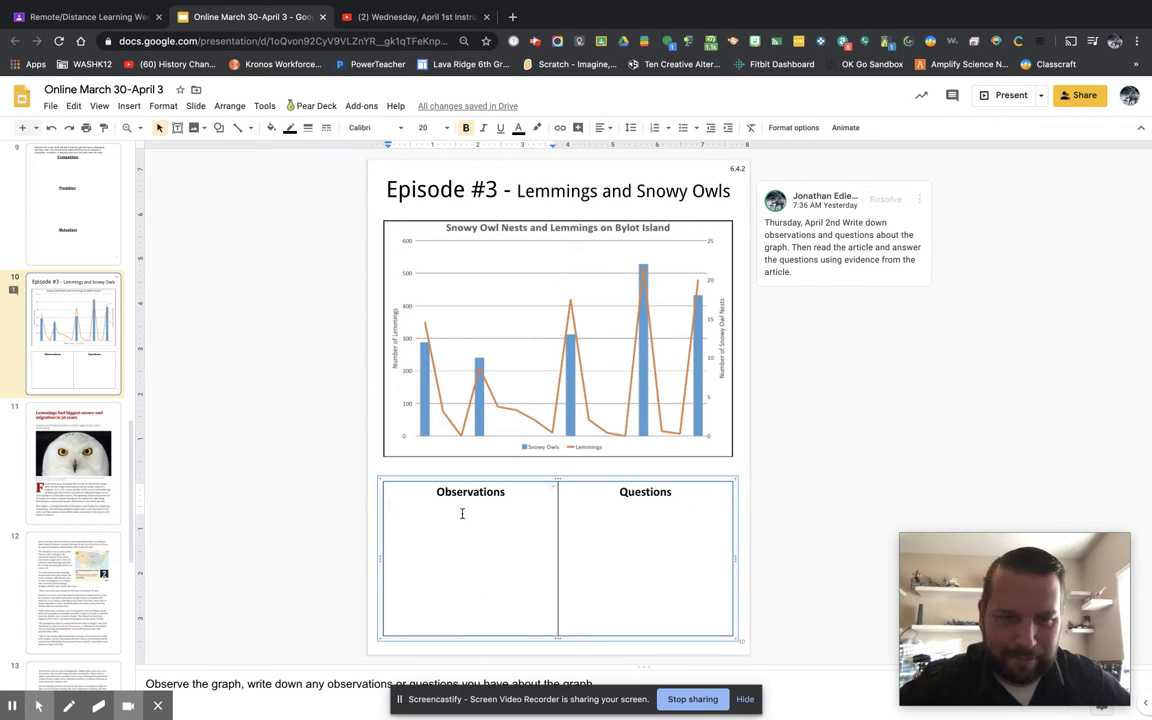
left_click(593, 514)
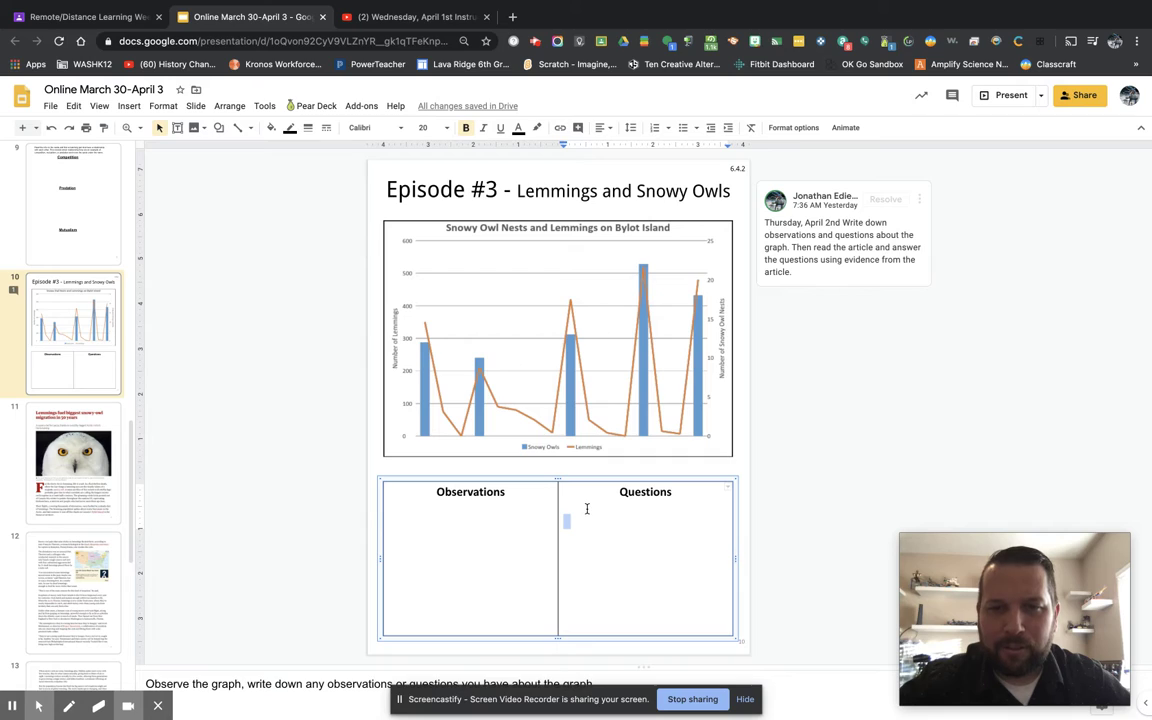
key("BackSpace")
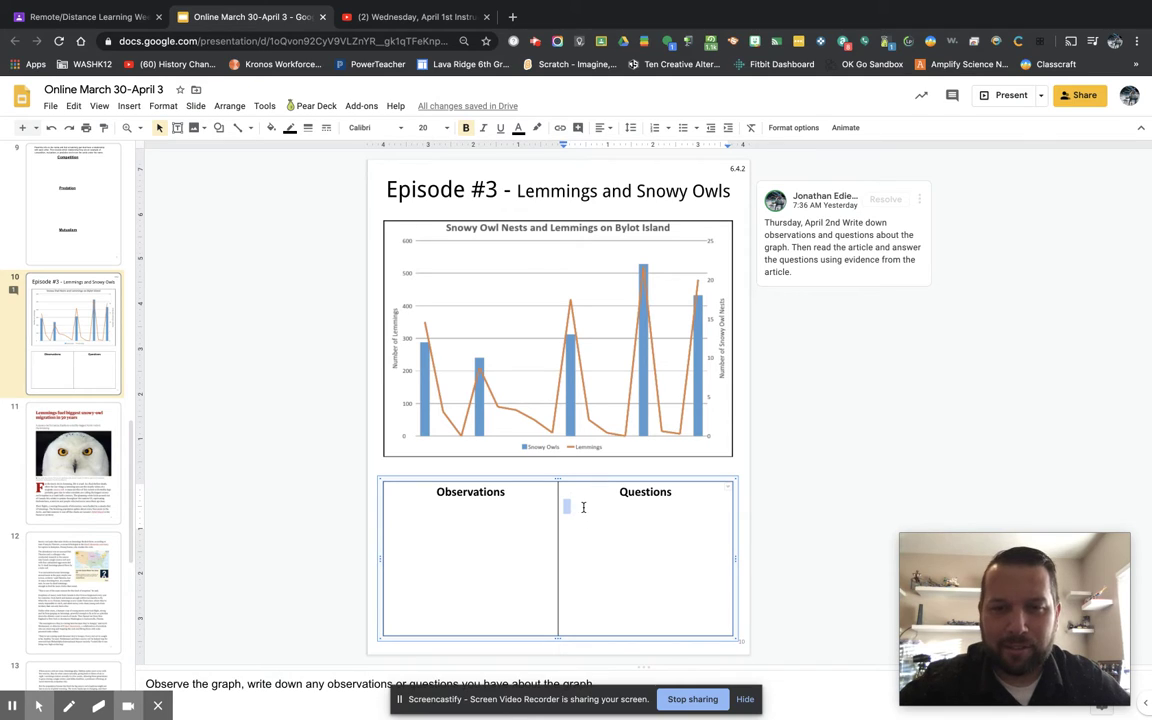
left_click(583, 507)
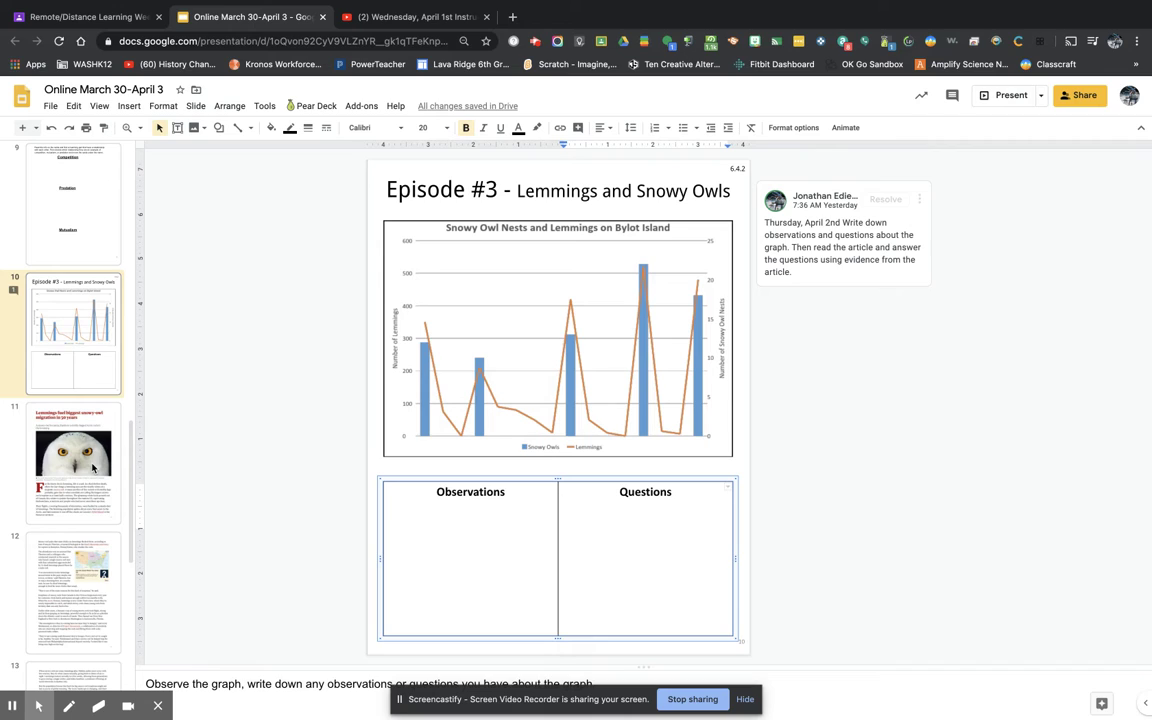
left_click(85, 494)
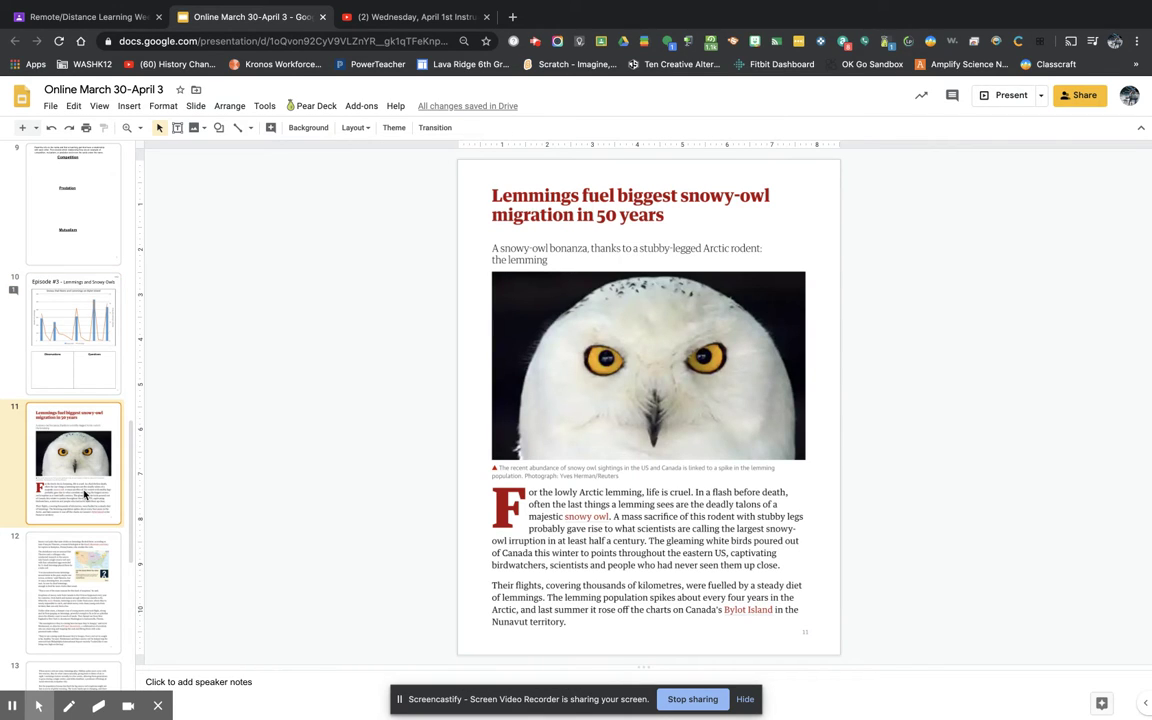
Step: Scroll the filmstrip and select slide 16, the four-question snowy owl and lemming graph worksheet
scroll(86, 476, "down", 5)
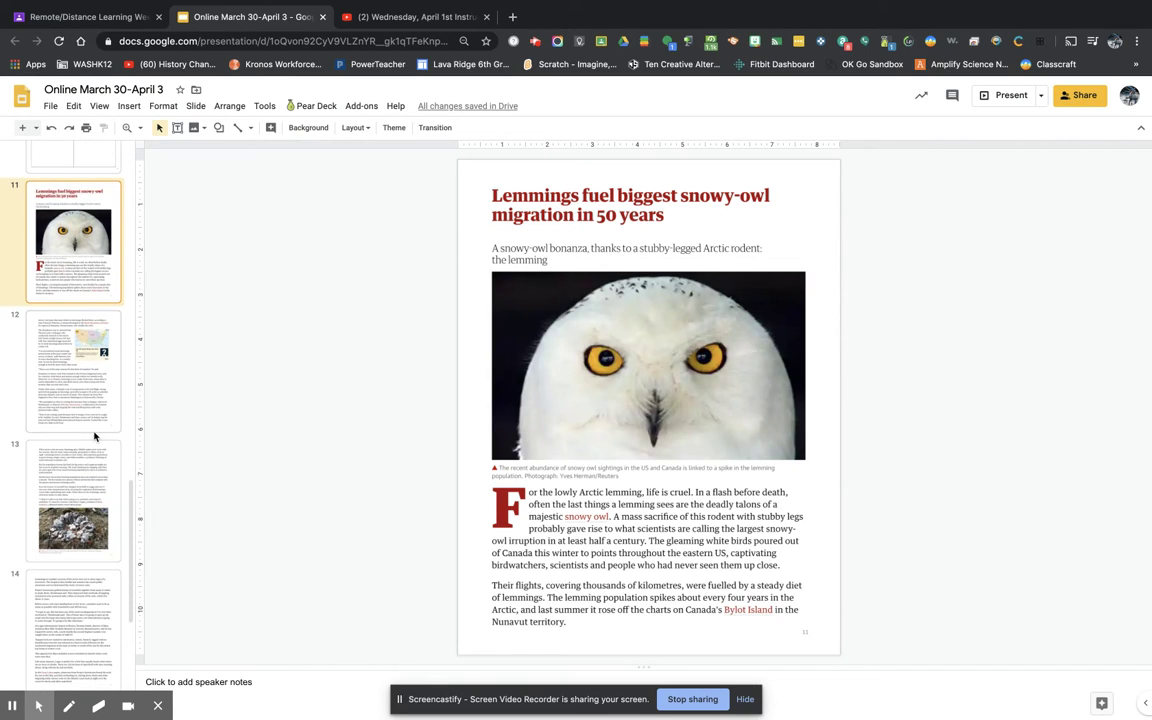
scroll(95, 436, "down", 5)
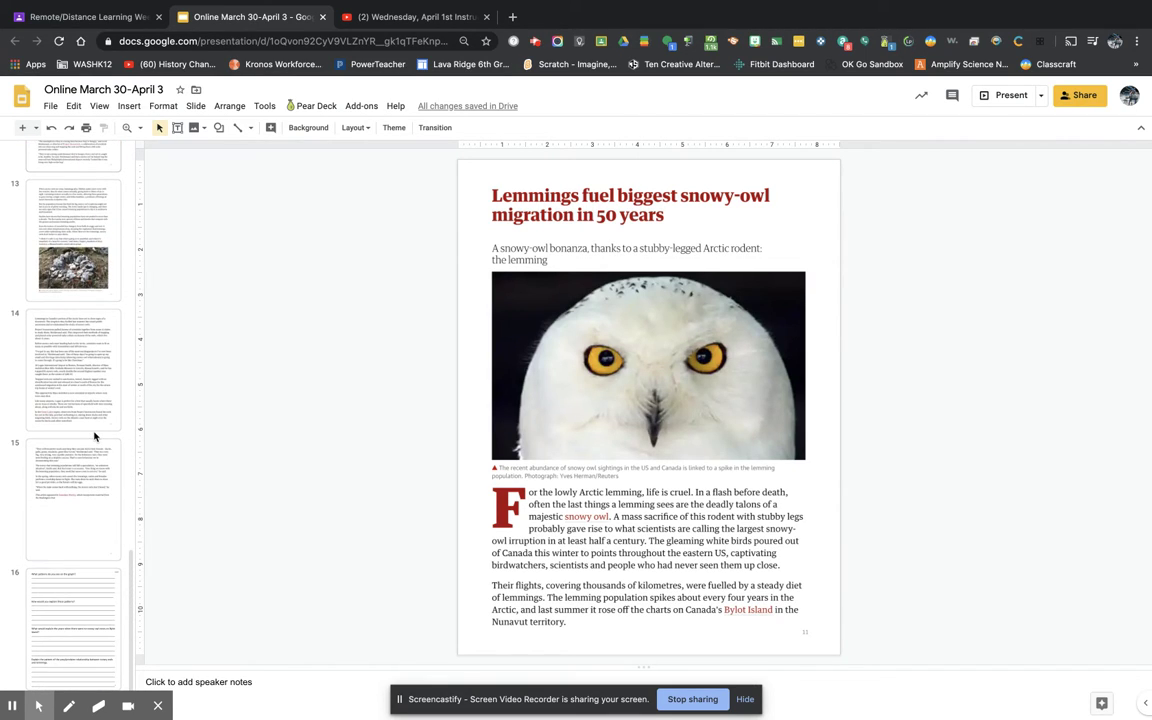
left_click(94, 625)
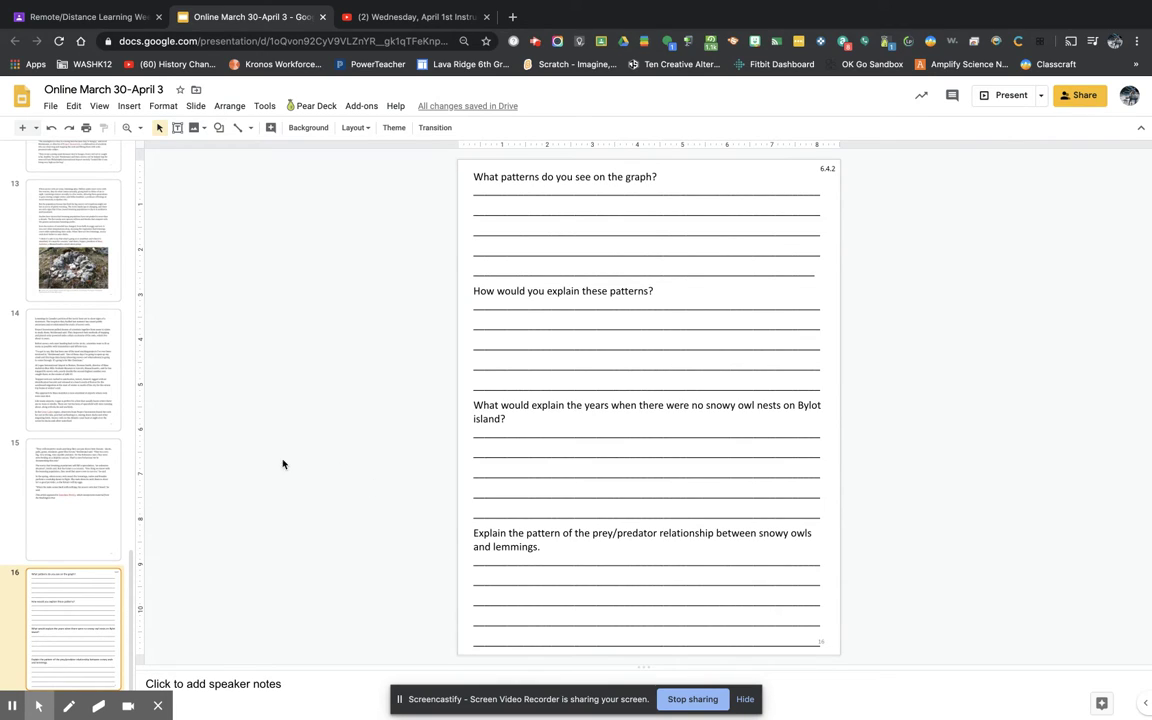
scroll(123, 458, "up", 5)
scroll(125, 457, "down", 5)
Step: Type practice letters on the first question's answer line, then backspace them away
double_click(817, 270)
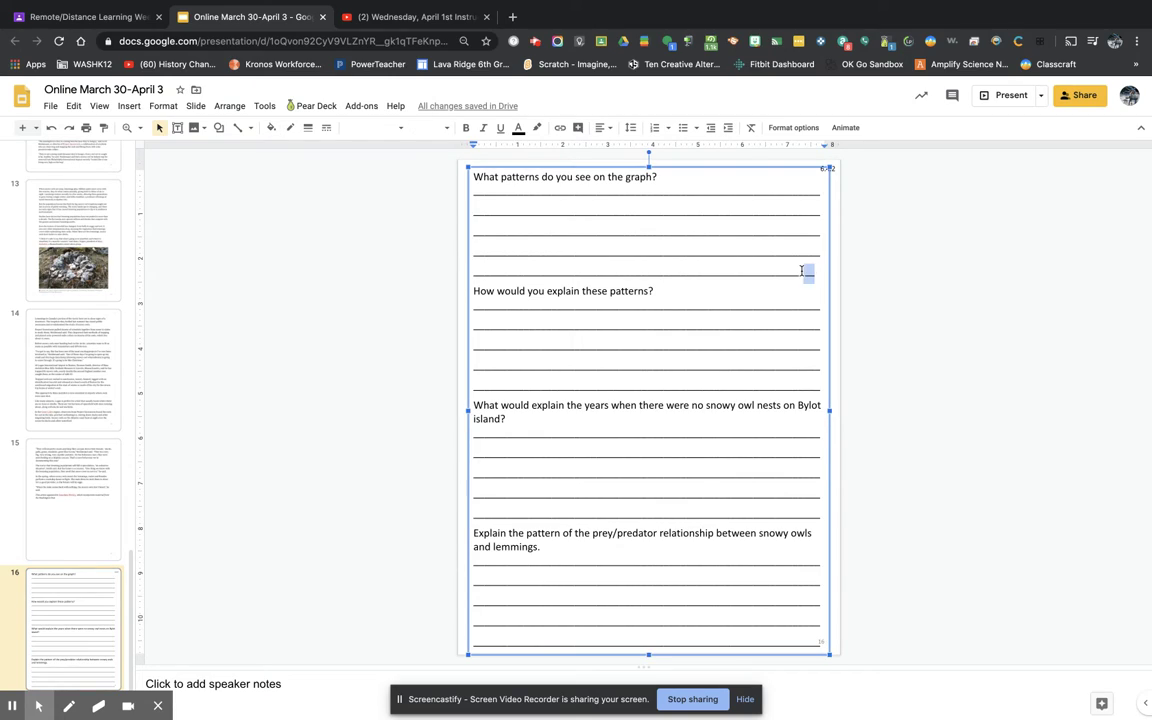
left_click(497, 186)
type("nbruiebvebuwvuewubov")
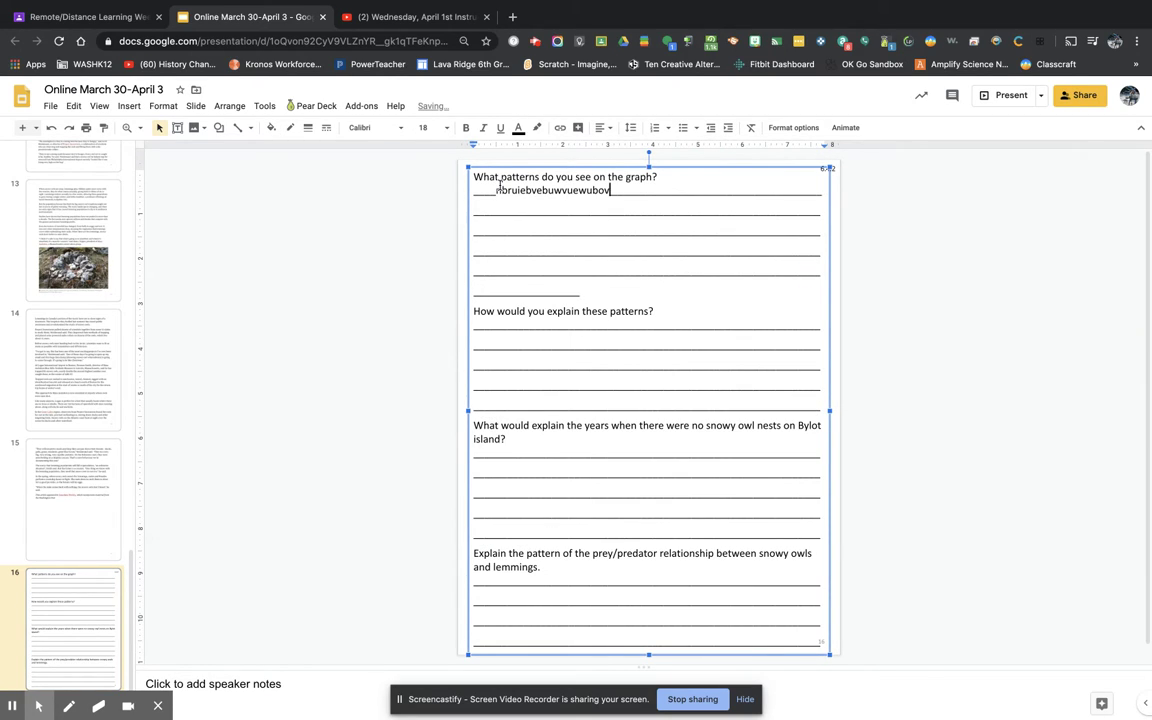
type("uoewvuroewvroewhvbfhbesfrhebub")
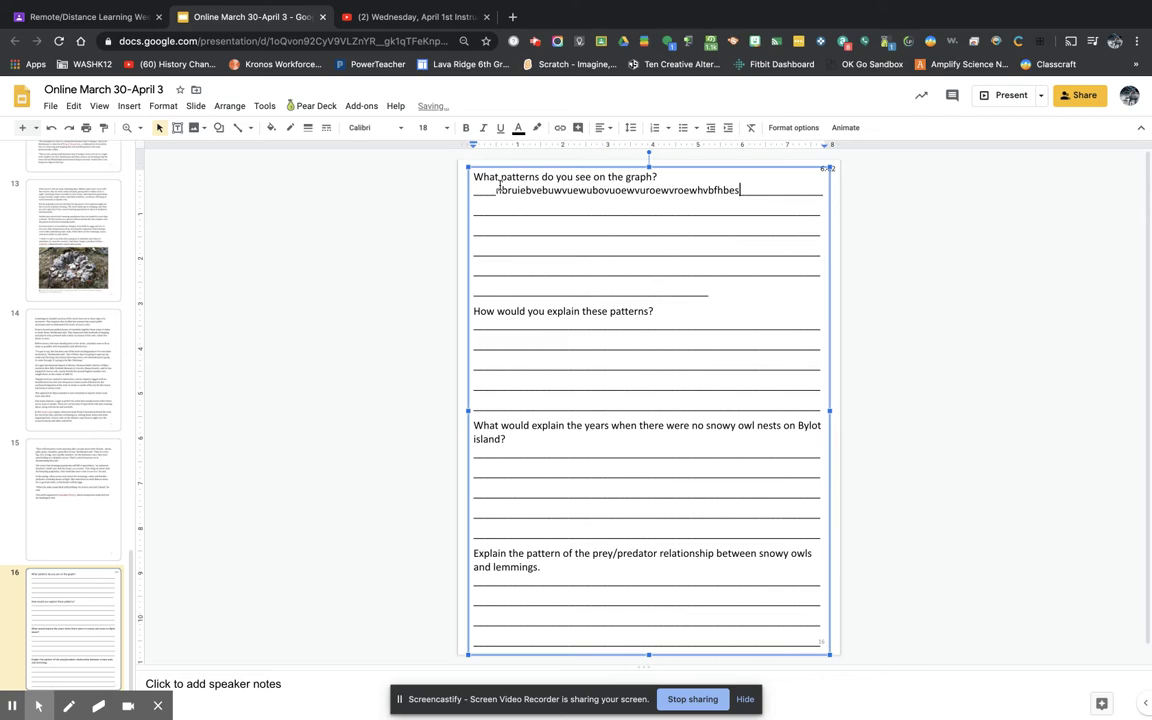
key("BackSpace")
key("BackSpace")
key("BackSpace")
key("BackSpace")
key("BackSpace")
key("BackSpace")
key("BackSpace")
key("BackSpace")
key("BackSpace")
key("BackSpace")
key("BackSpace")
key("BackSpace")
key("BackSpace")
key("BackSpace")
key("BackSpace")
key("BackSpace")
key("BackSpace")
key("BackSpace")
key("BackSpace")
key("BackSpace")
key("BackSpace")
key("BackSpace")
key("BackSpace")
key("BackSpace")
key("BackSpace")
key("BackSpace")
key("BackSpace")
key("BackSpace")
key("BackSpace")
key("BackSpace")
key("BackSpace")
key("BackSpace")
key("BackSpace")
key("BackSpace")
key("BackSpace")
key("BackSpace")
key("BackSpace")
key("BackSpace")
key("BackSpace")
key("BackSpace")
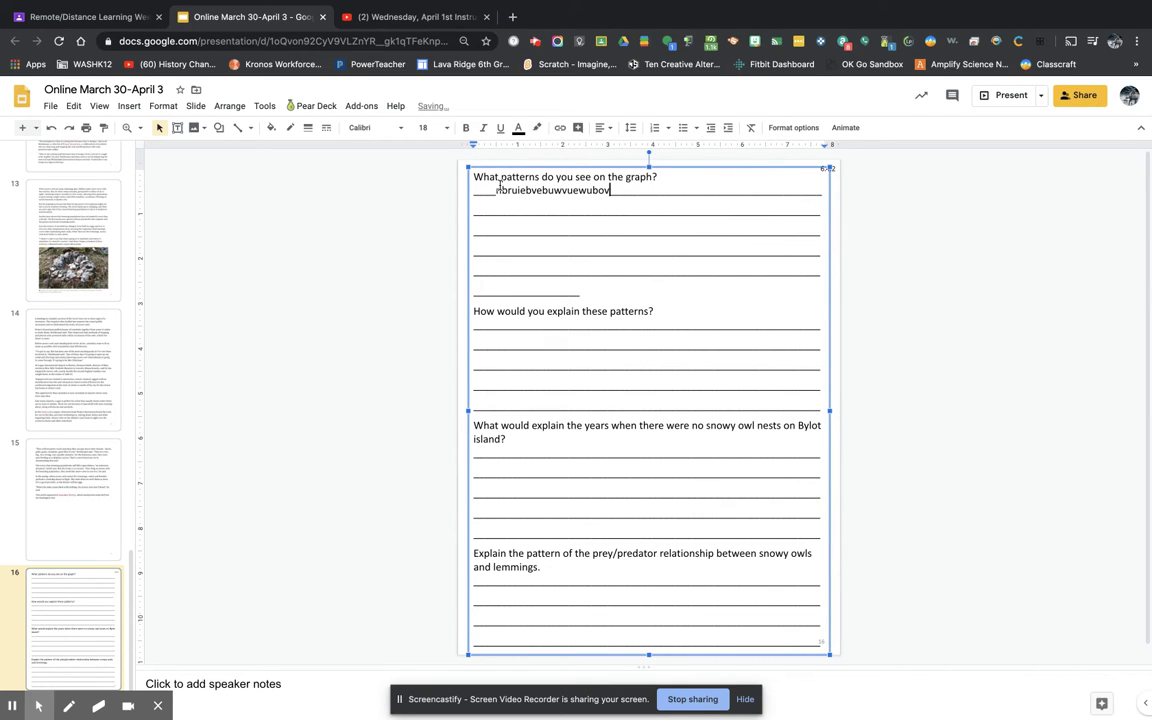
key("BackSpace")
key("BackSpace")
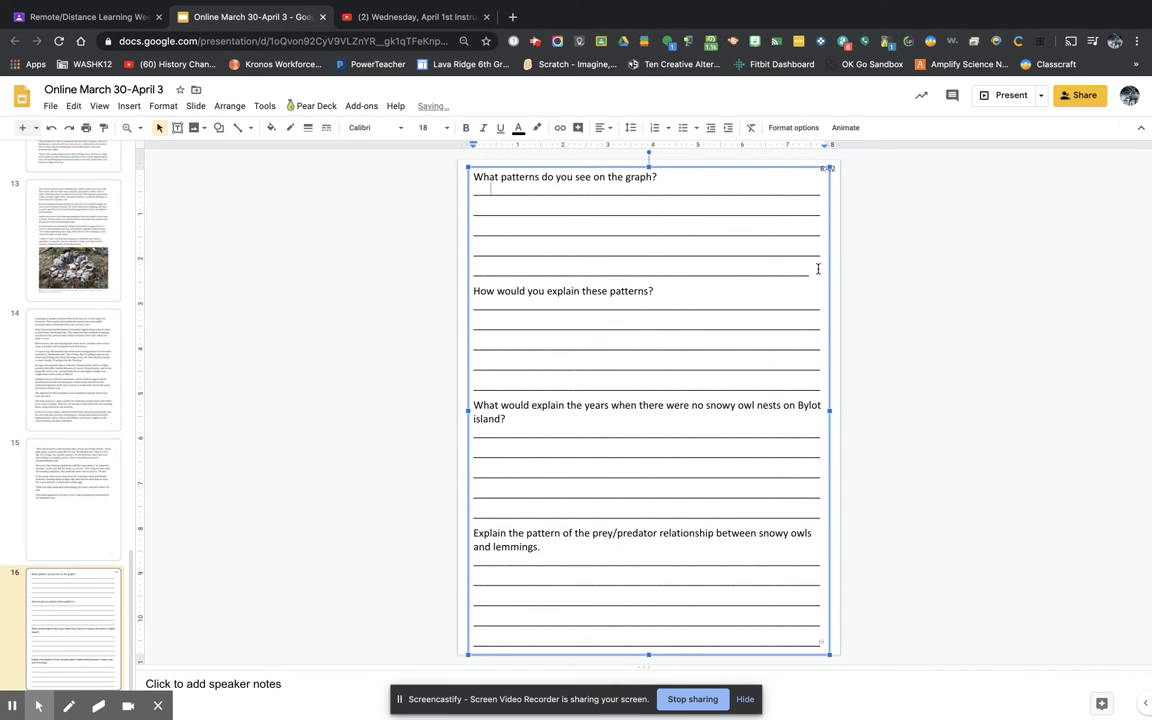
Step: Replace the first question's blank lines with 'Start typing', then undo back to the blank lines
left_click_drag(818, 268, 475, 190)
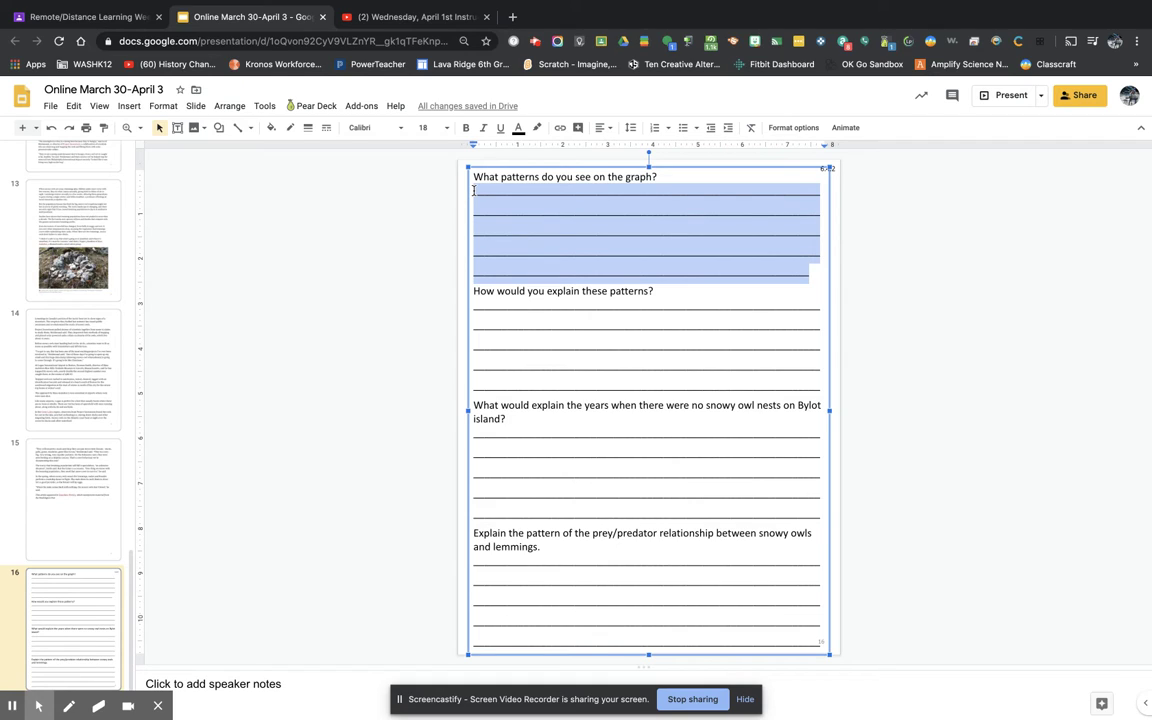
type("Start t")
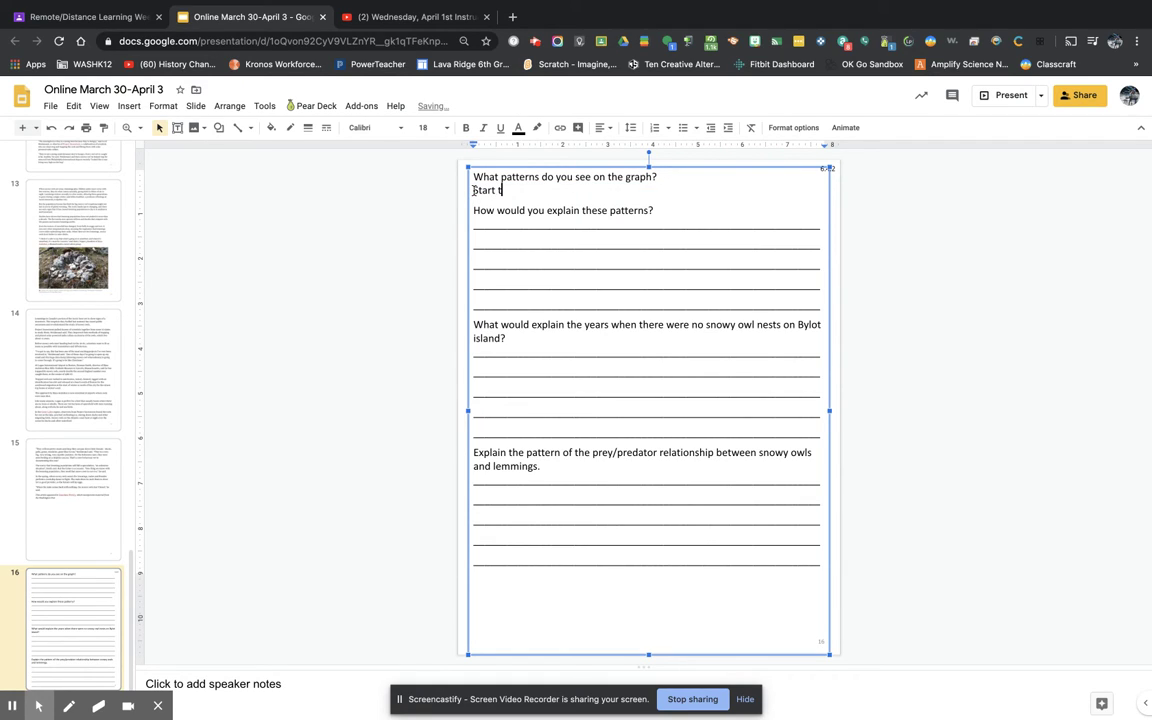
type("yping")
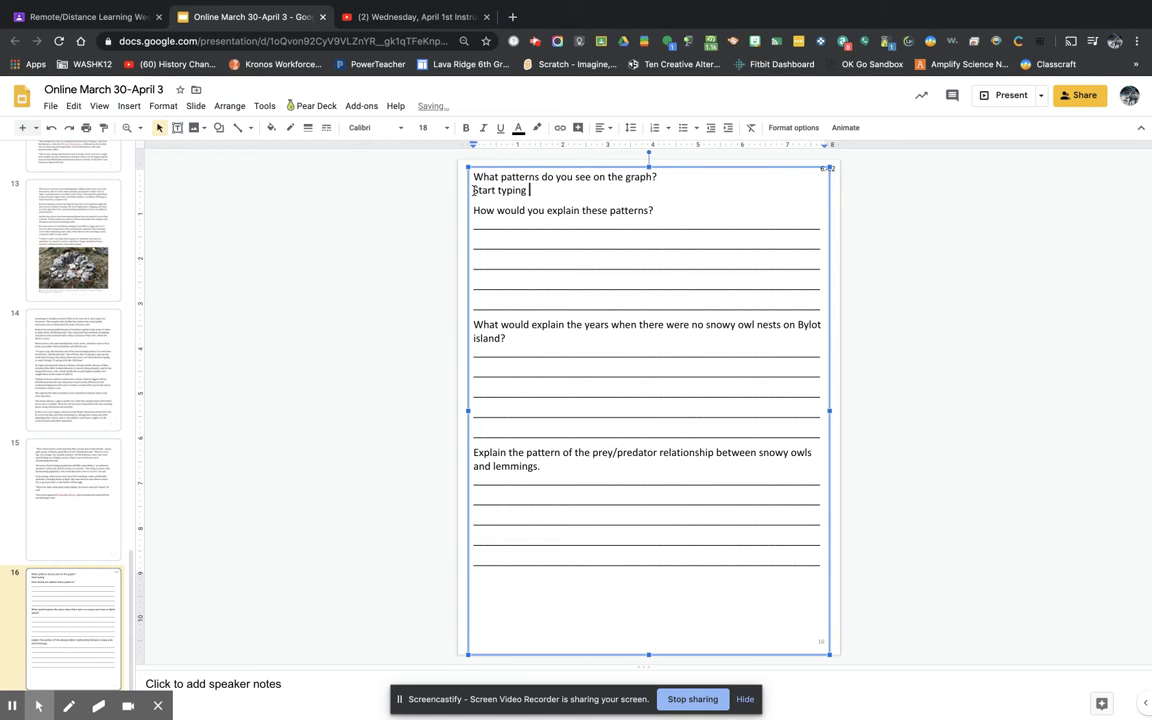
key("BackSpace")
key("BackSpace")
key("BackSpace")
key("BackSpace")
key("BackSpace")
key("BackSpace")
key("BackSpace")
left_click(52, 127)
left_click(52, 127)
left_click(52, 127)
left_click(52, 127)
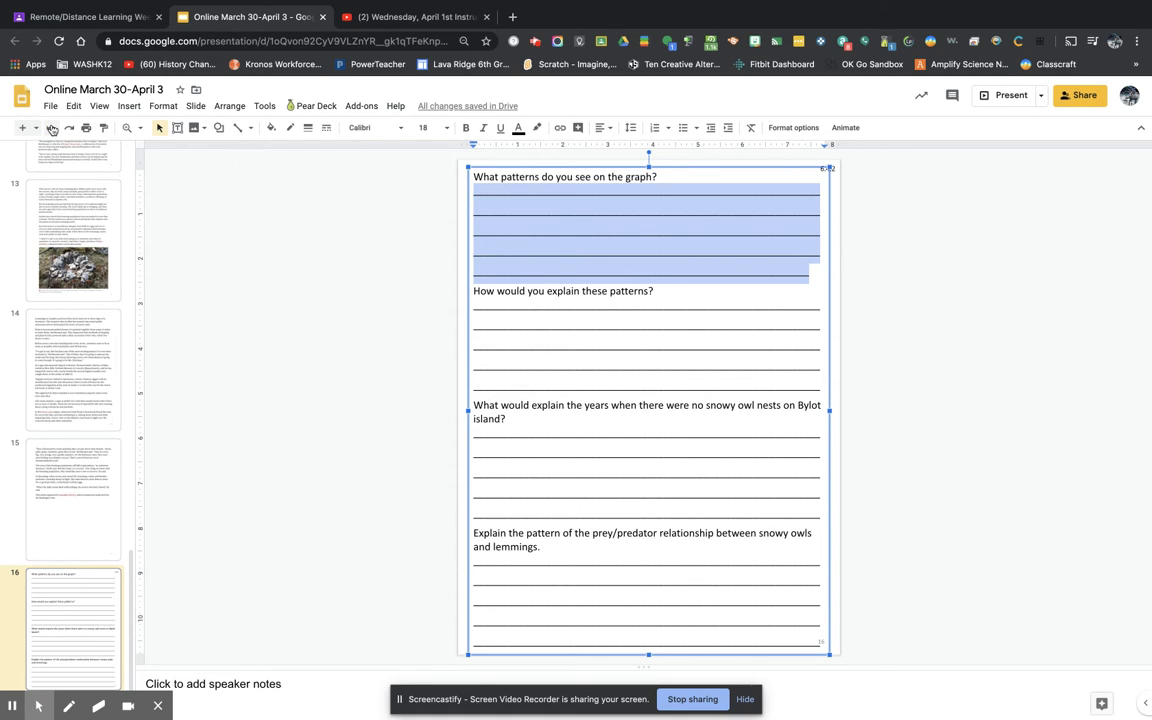
Step: Retype and undo the practice letters, then select the word 'explain' in the second question
type("nbruiebvebuwvuewubovuoewvuroewvroewhvbfhbesfrhebub")
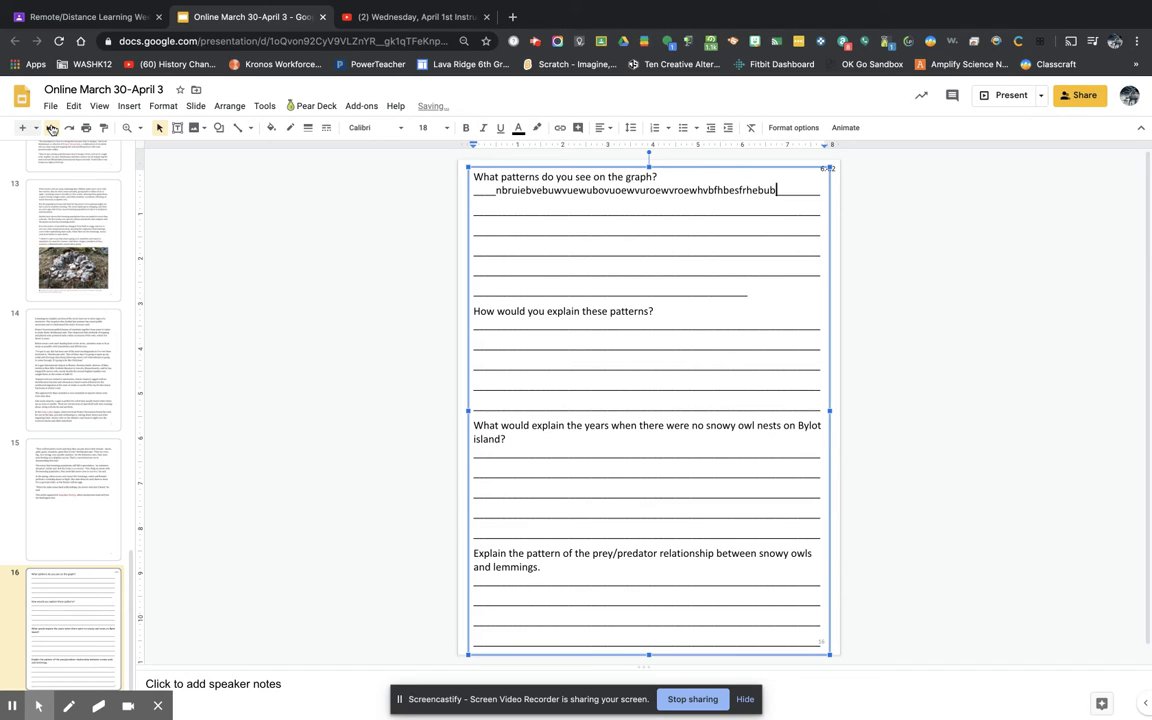
left_click(52, 127)
left_click(52, 127)
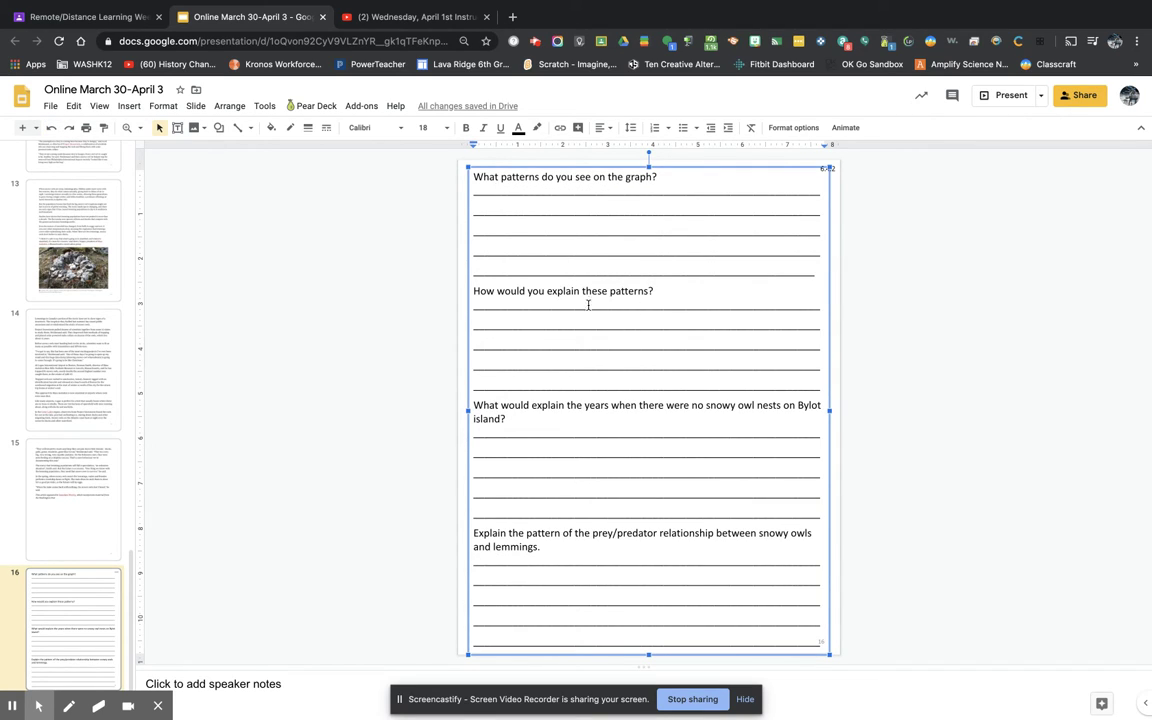
double_click(560, 291)
left_click(77, 334)
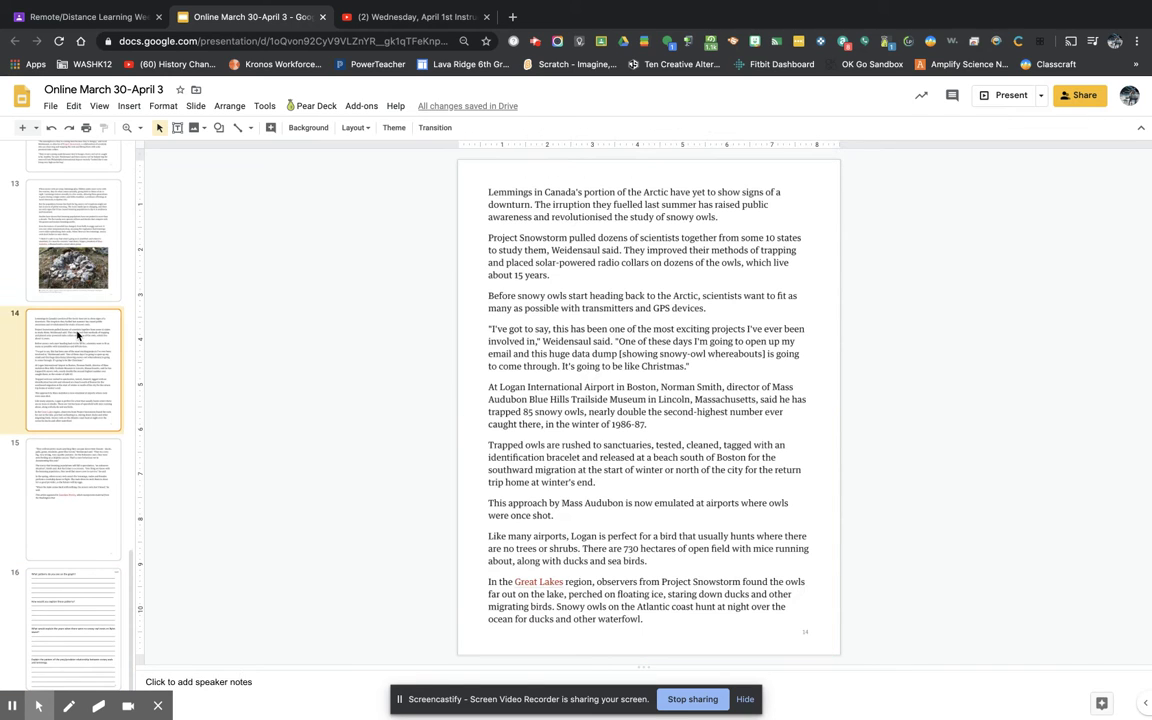
left_click(61, 576)
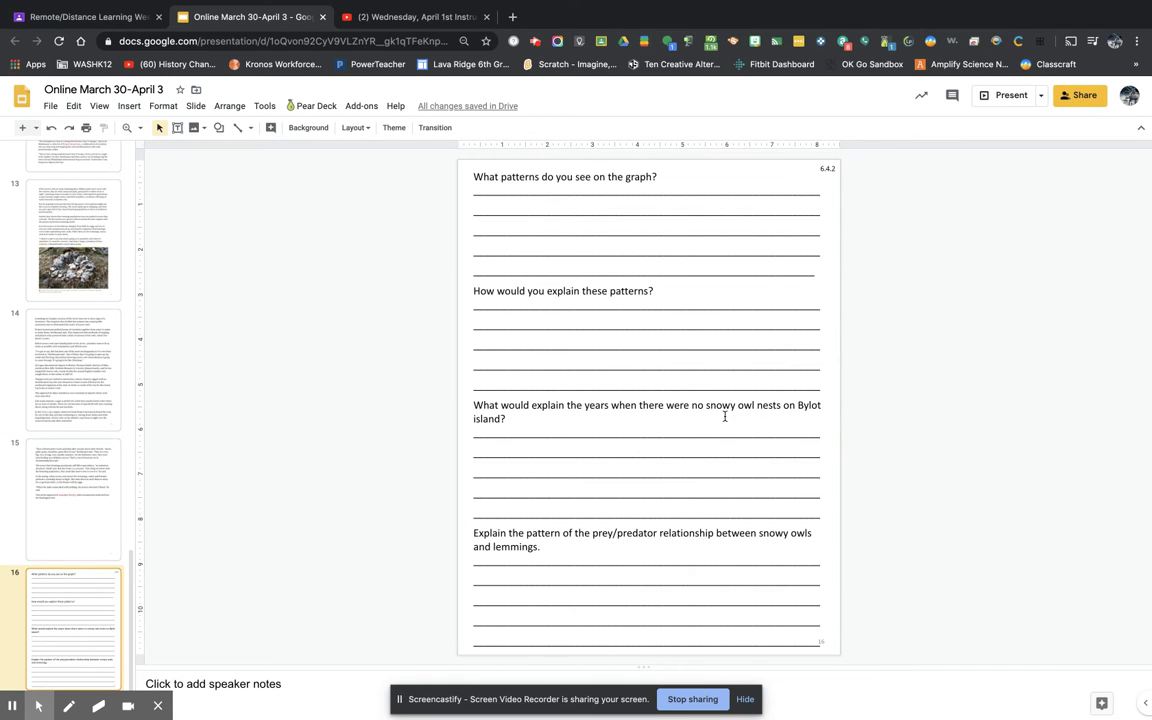
key("Up")
key("Up")
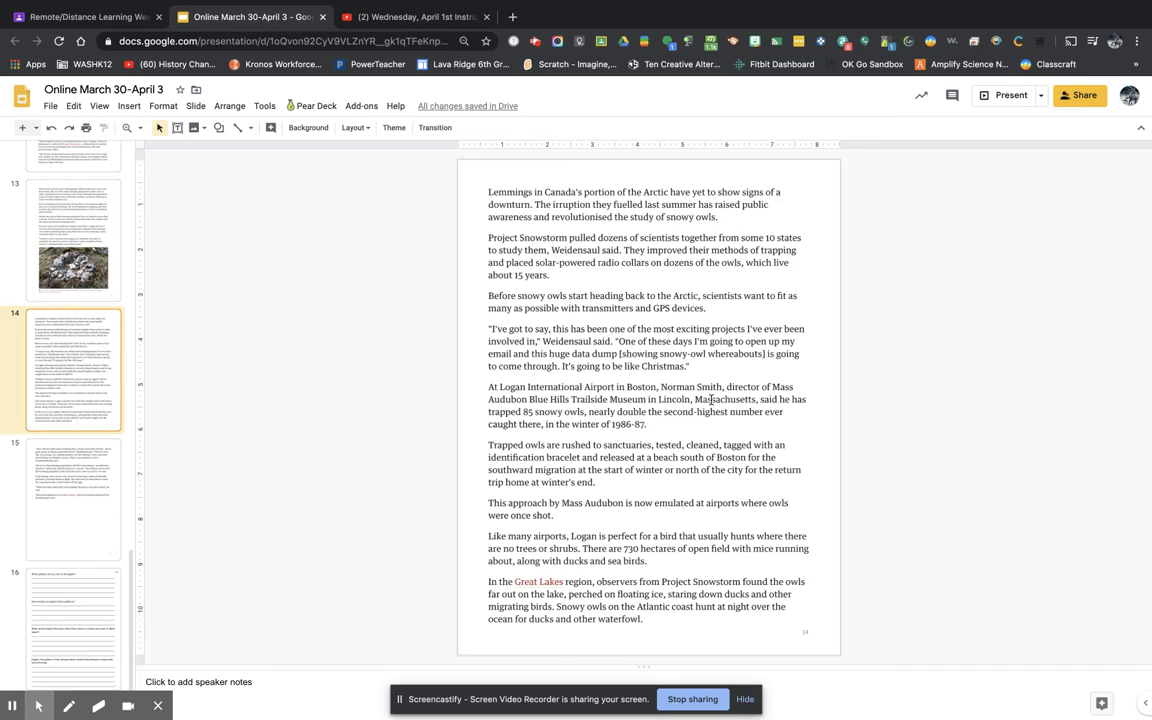
key("Down")
key("Down")
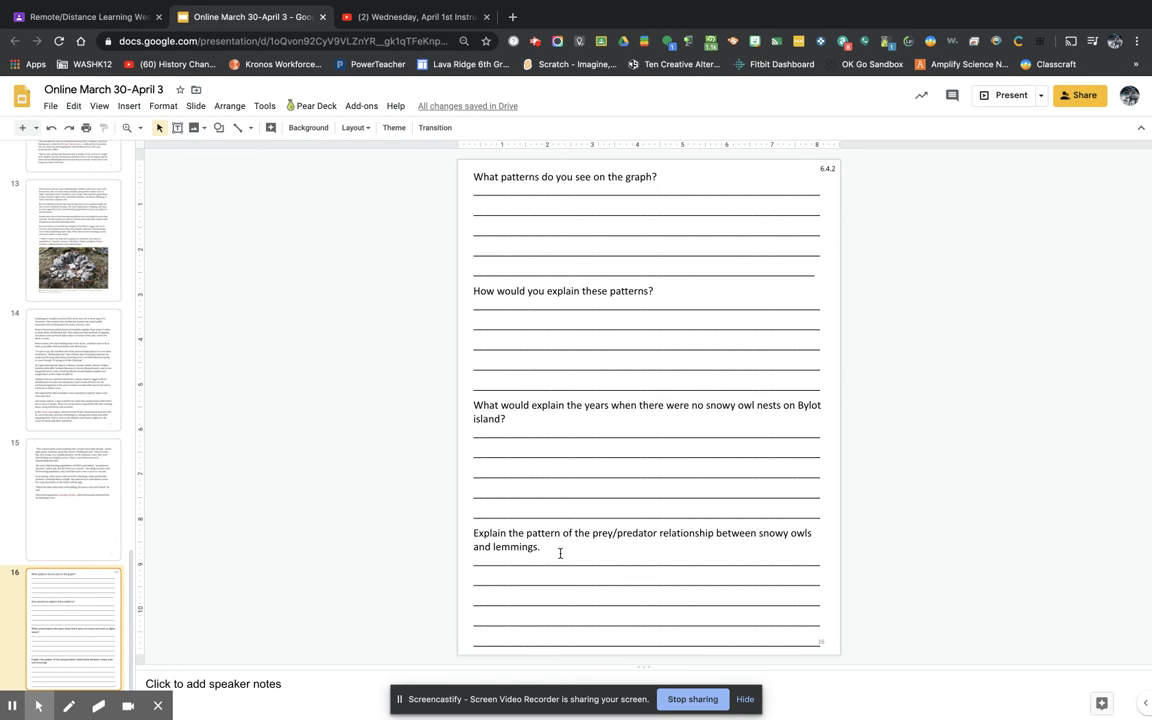
Step: Highlight 'prey/predator relationship' and 'pattern' in the last question, then place the cursor on its answer line
left_click_drag(593, 533, 712, 535)
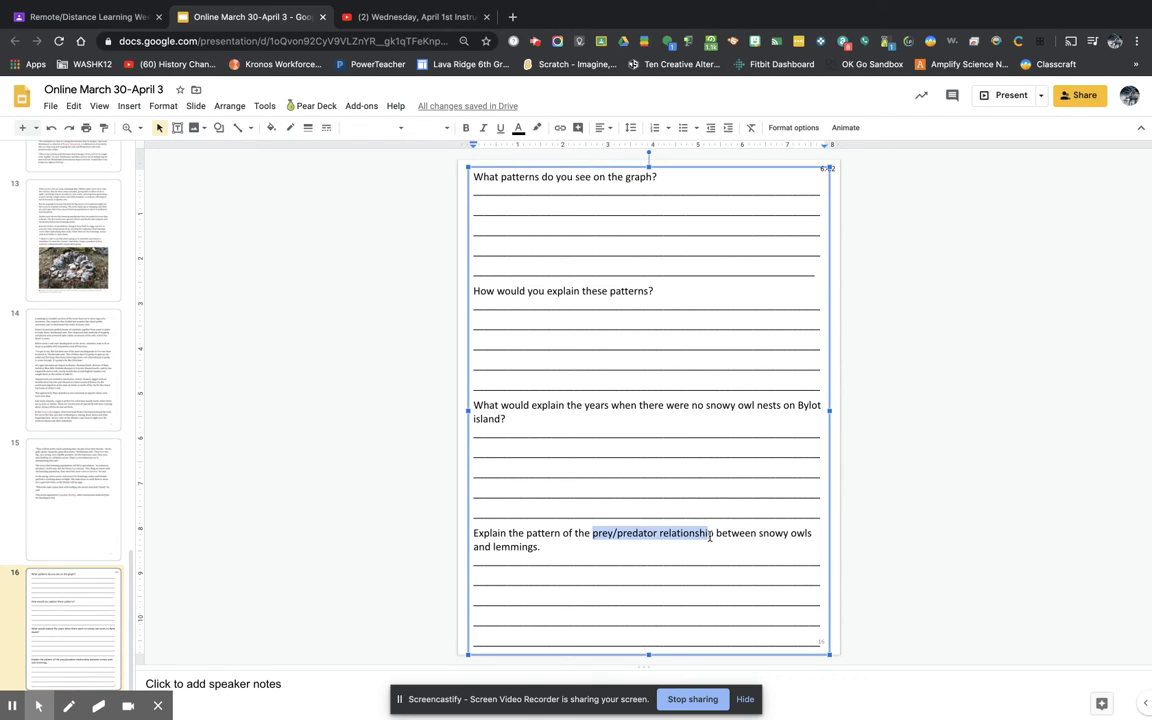
left_click(614, 549)
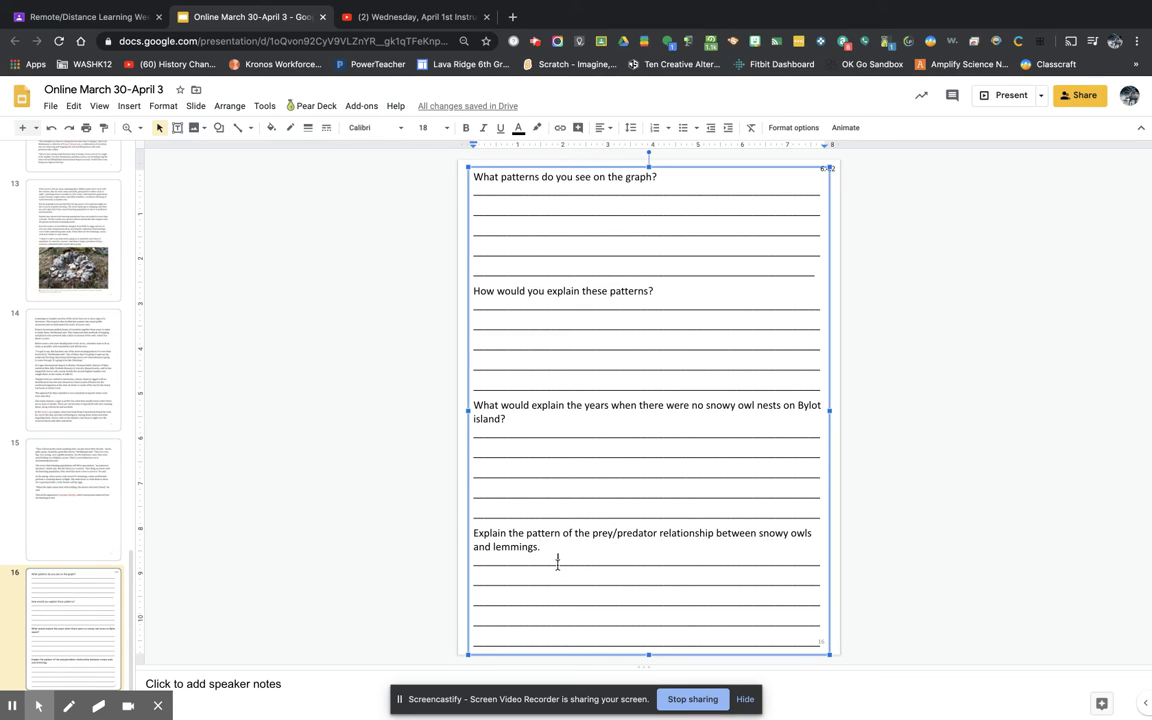
left_click_drag(527, 533, 562, 537)
left_click(608, 560)
scroll(103, 496, "up", 5)
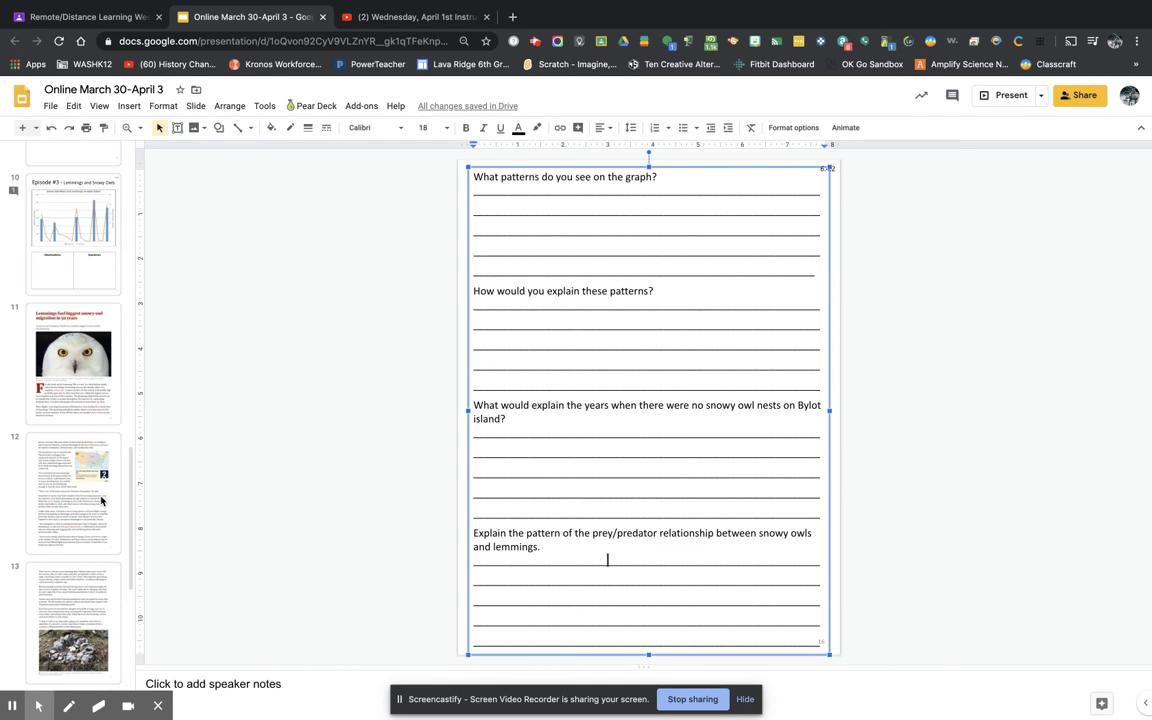
scroll(101, 500, "up", 2)
Step: Move from the slide 10 graph to slide 11's snowy-owl migration article with the owl photo
left_click(91, 344)
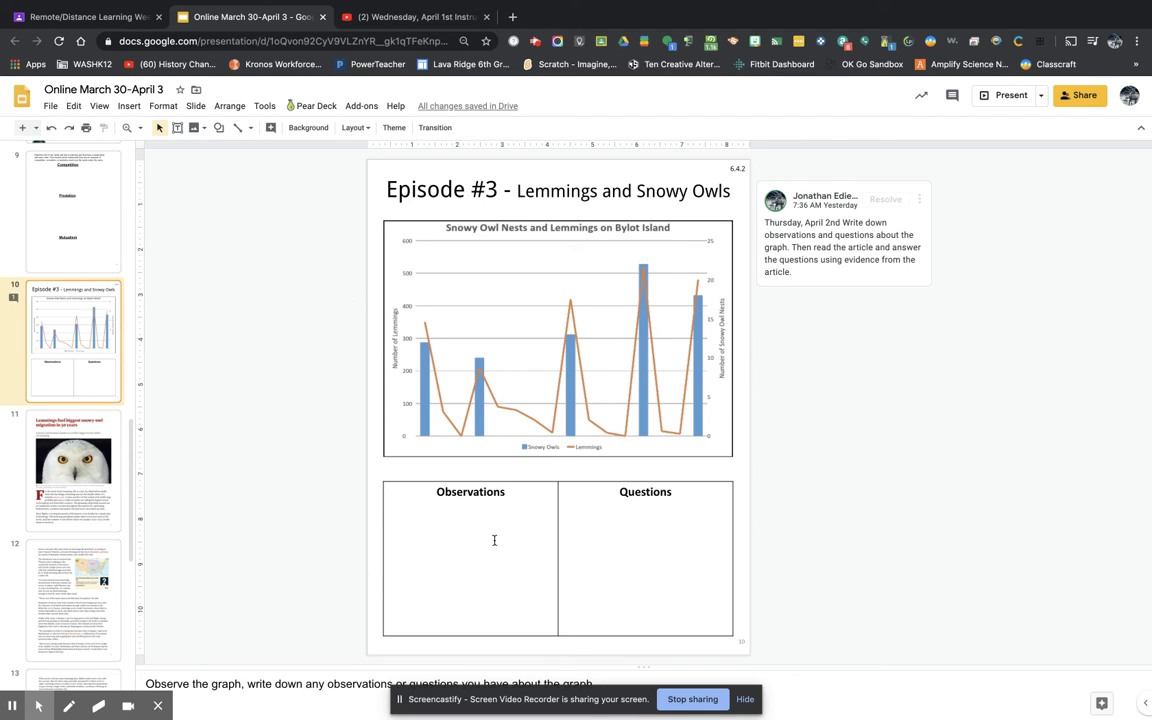
left_click(128, 706)
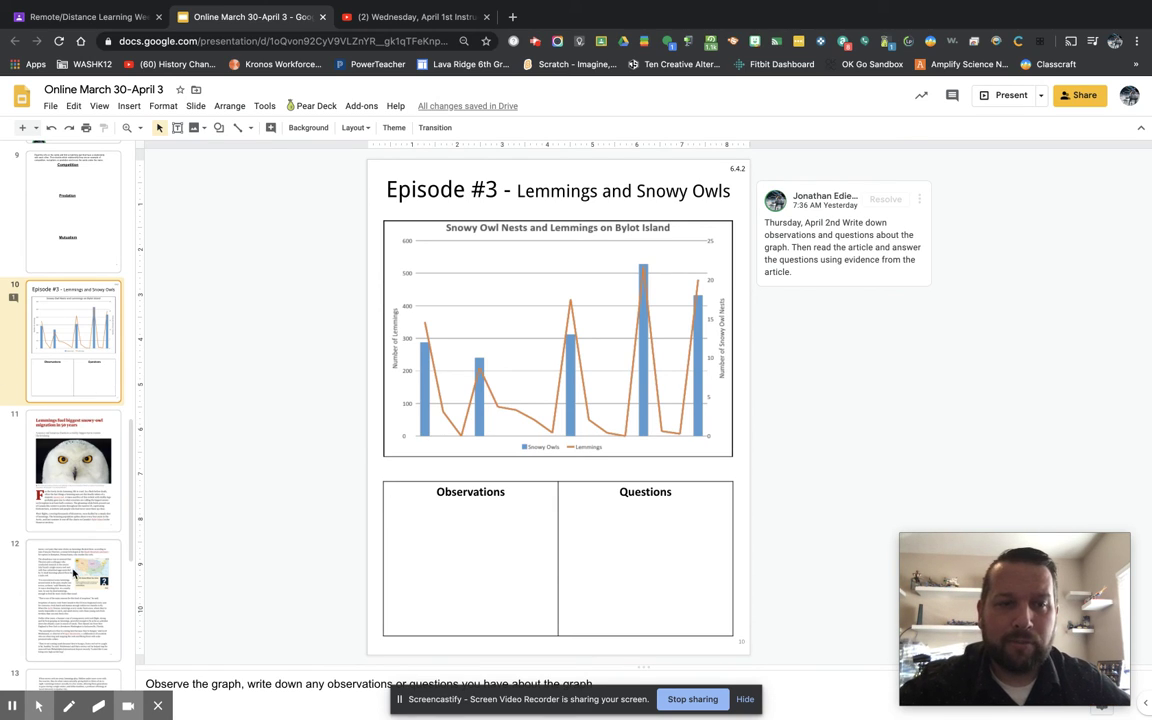
left_click_drag(73, 565, 71, 518)
left_click(71, 518)
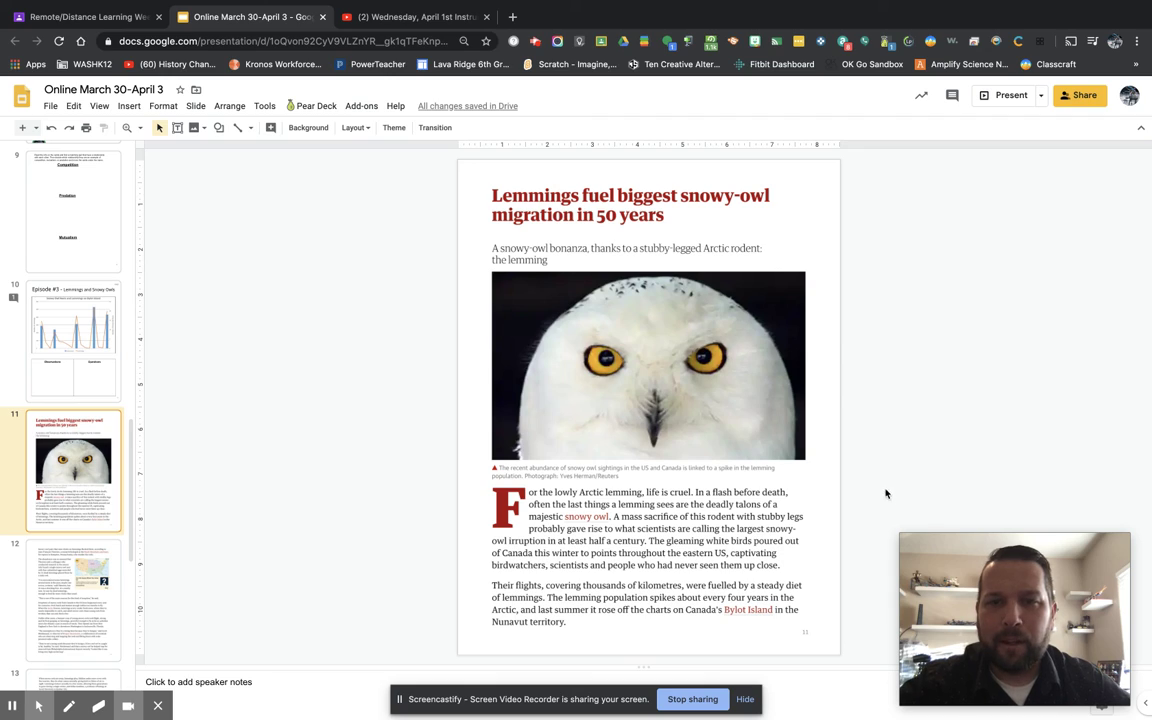
left_click(536, 43)
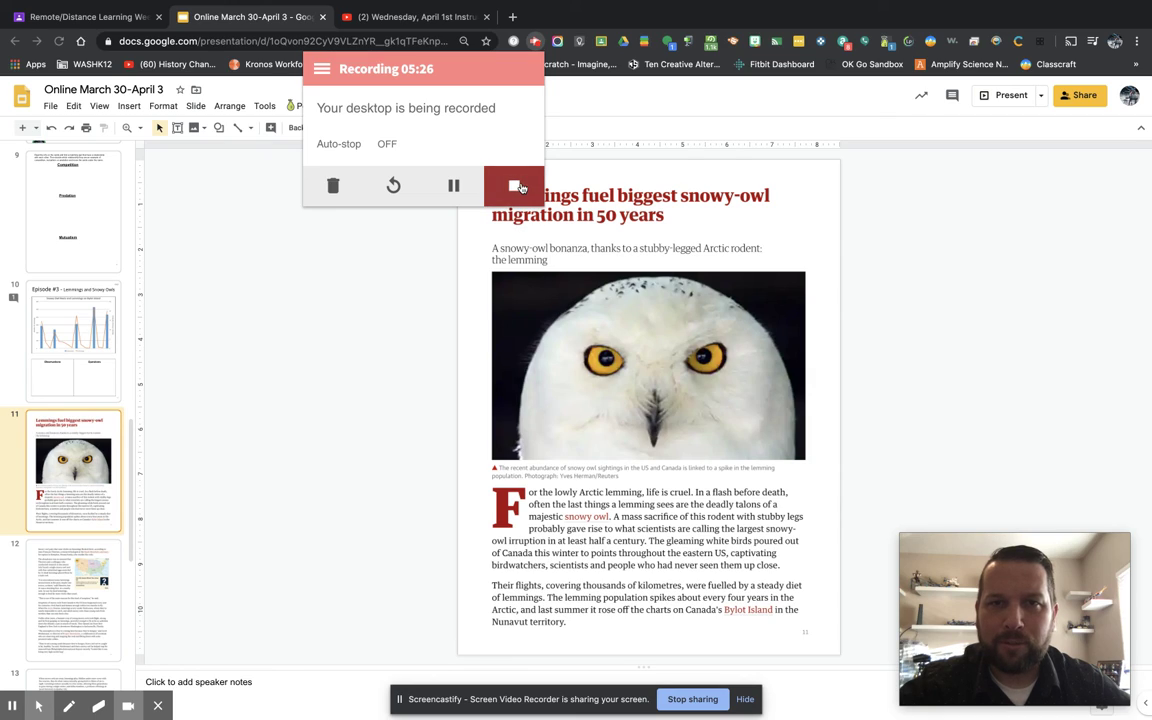